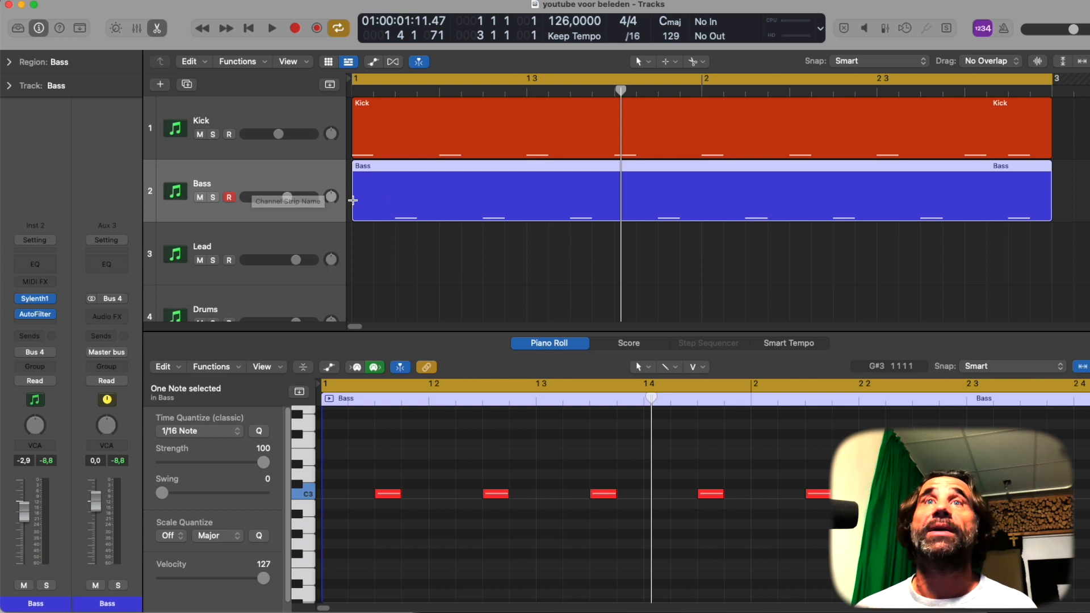
# Copy the Bass region onto the Lead track at bar 1 and rename the copy Lead
pyautogui.moveTo(386, 187); pyautogui.dragTo(413, 238)
pyautogui.doubleClick(411, 233)
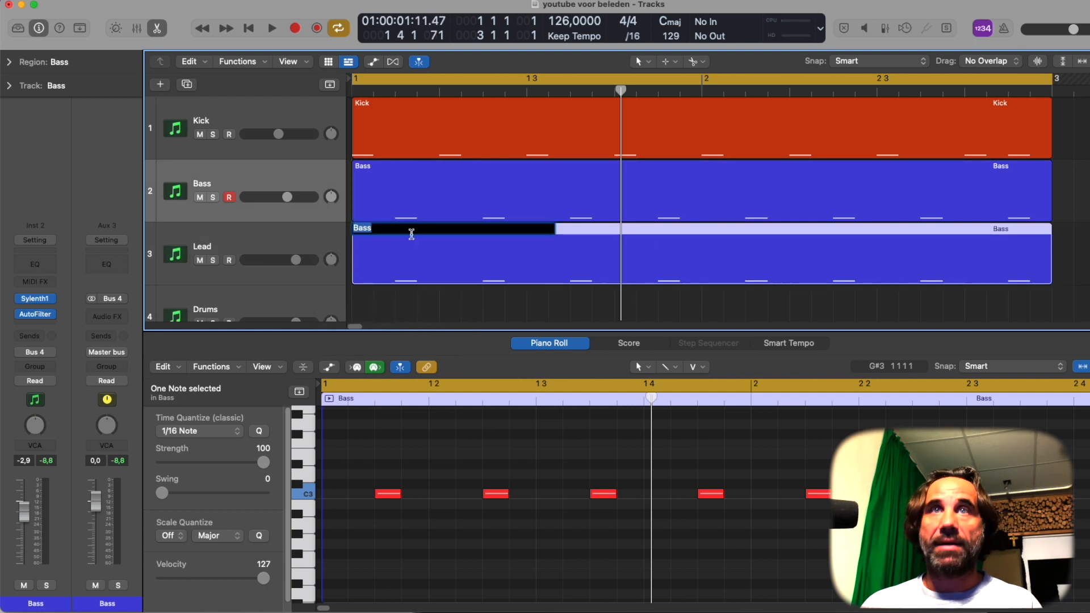
pyautogui.write('Lea')
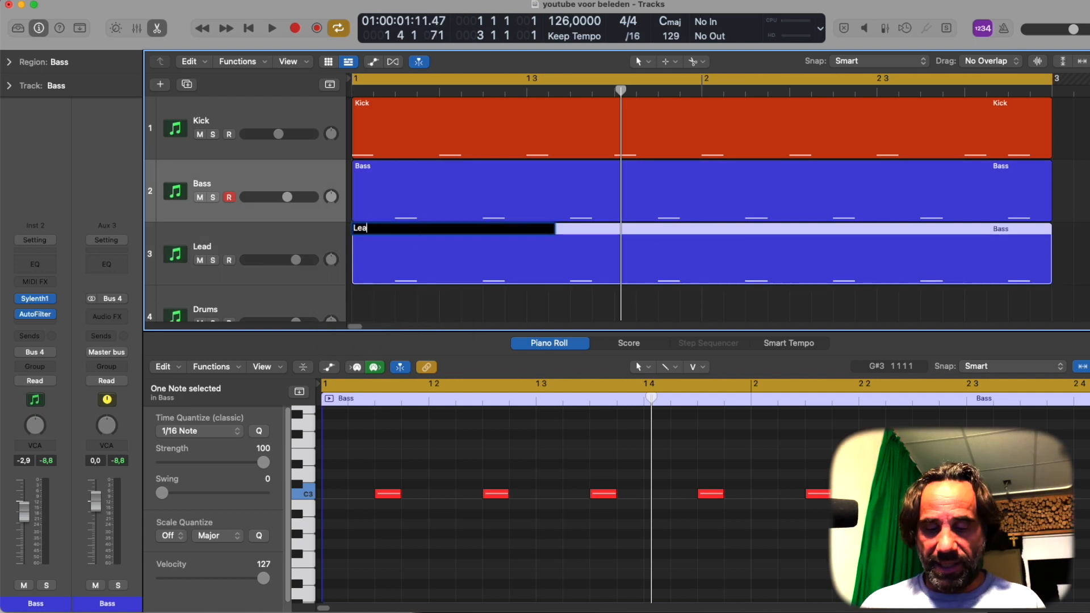
pyautogui.write('d')
pyautogui.press('Return')
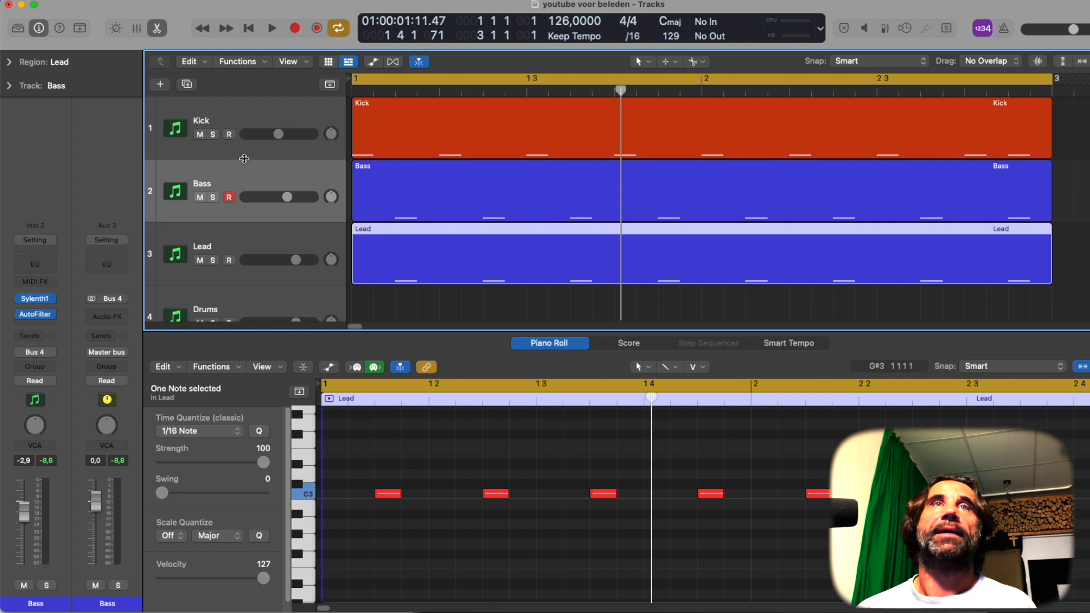
# Mute the Bass and Kick tracks and briefly play the Lead region alone
pyautogui.click(210, 197)
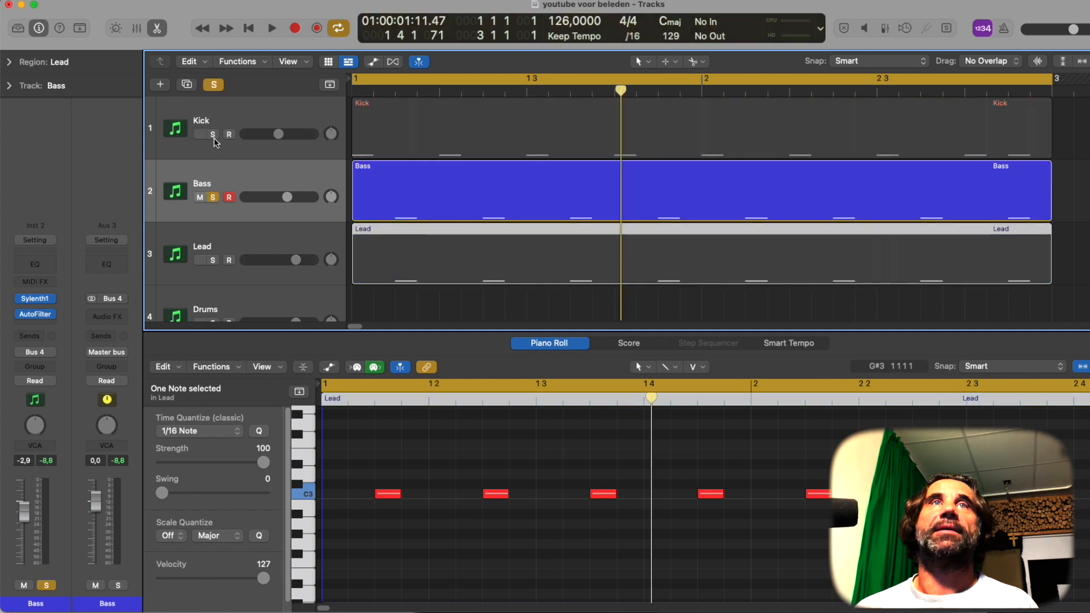
pyautogui.click(215, 139)
pyautogui.click(215, 196)
pyautogui.click(199, 197)
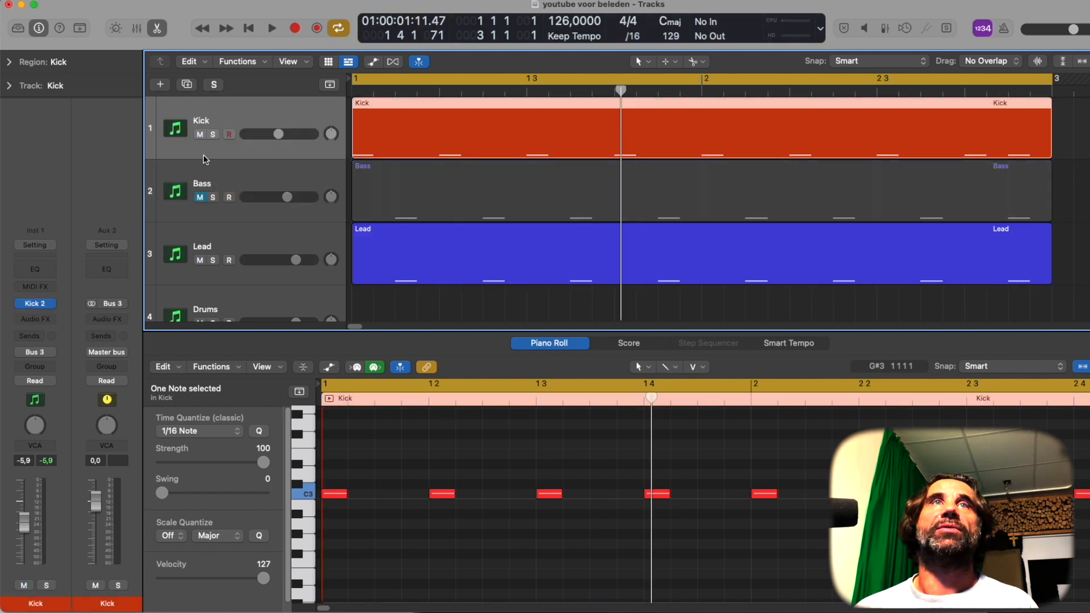
pyautogui.click(199, 134)
pyautogui.press('space')
pyautogui.press('space')
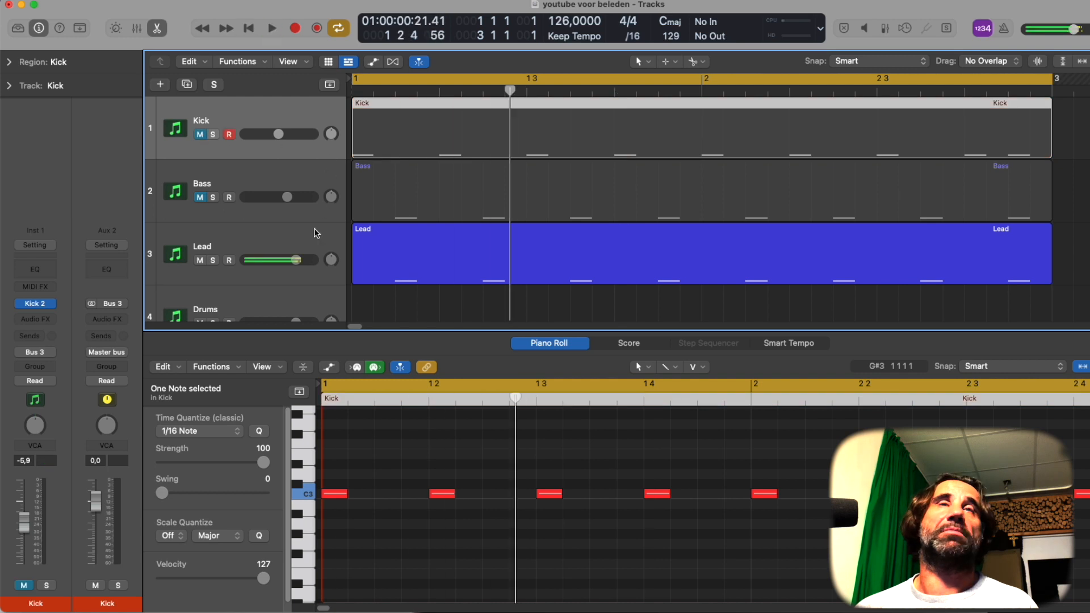
# Add a send on the Lead track to Bus 37 (Revb 03 drums)
pyautogui.click(272, 249)
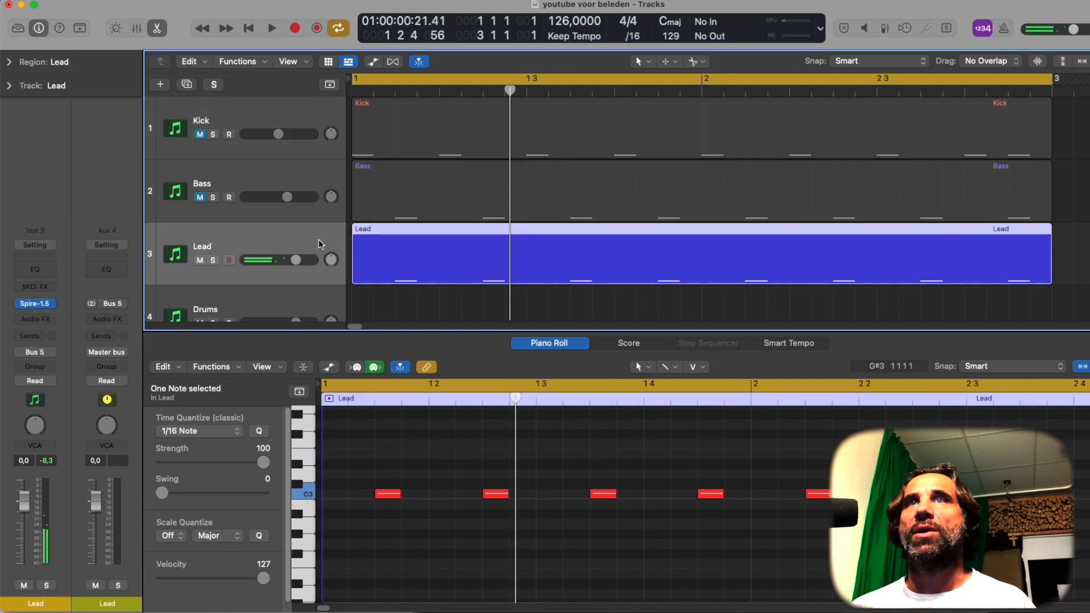
pyautogui.scroll(-1, 321, 241)
pyautogui.scroll(2, 321, 238)
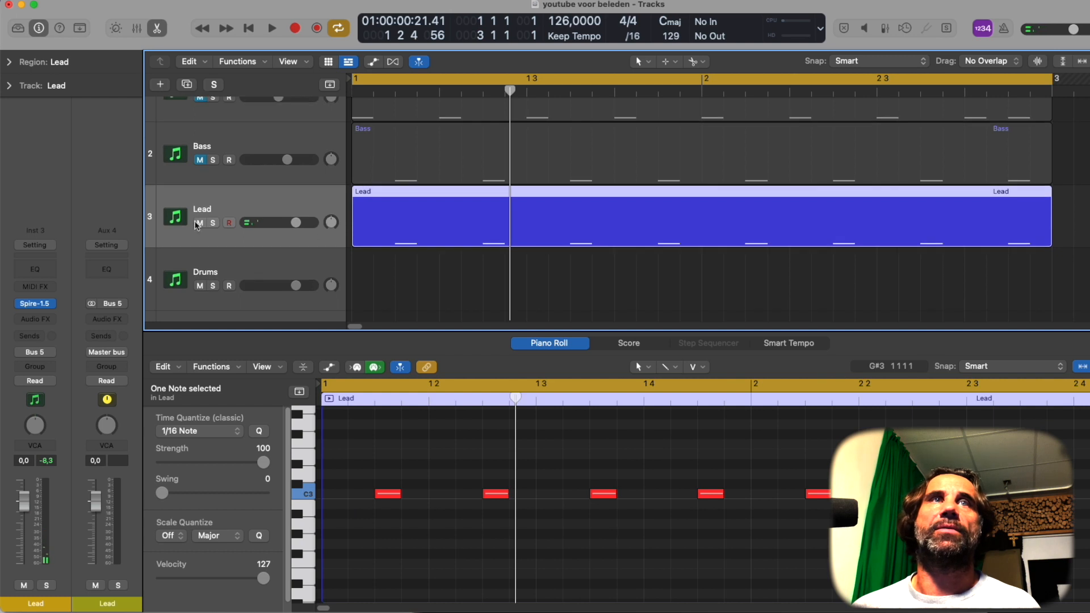
pyautogui.click(33, 336)
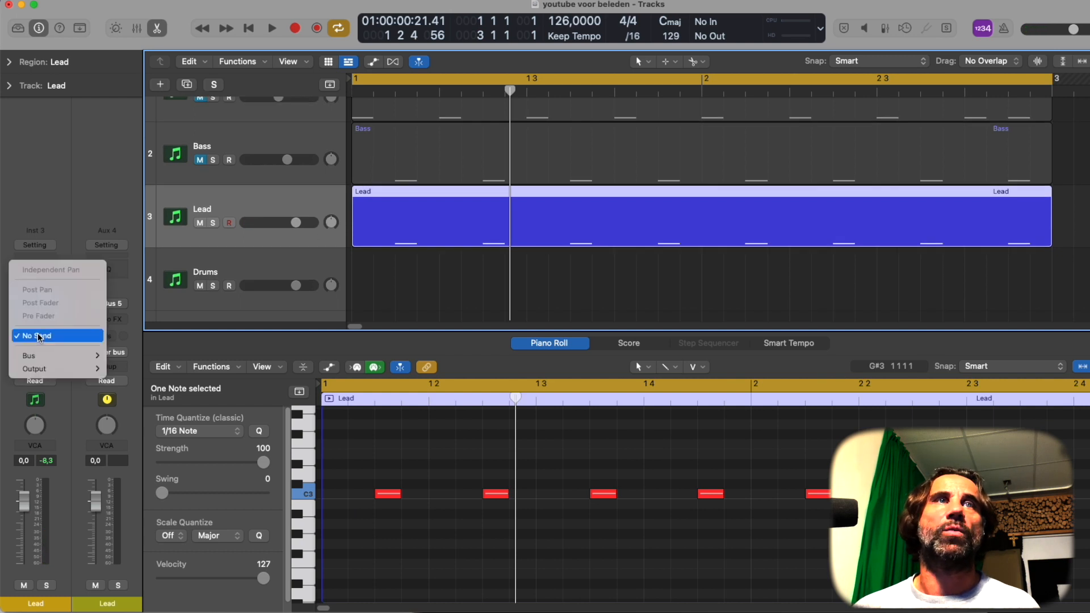
pyautogui.moveTo(48, 355)
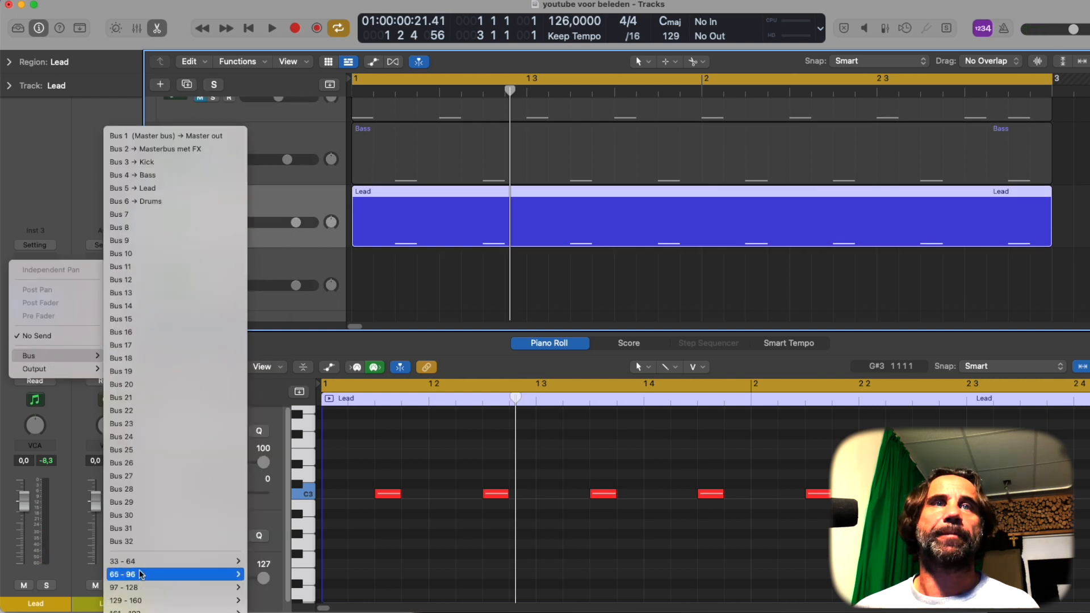
pyautogui.moveTo(142, 562)
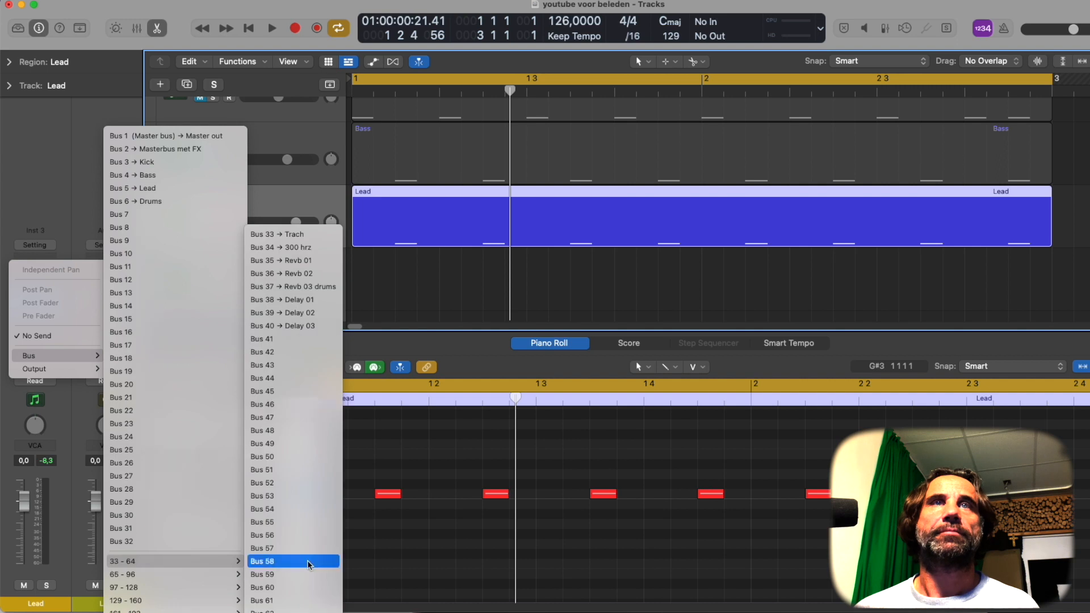
pyautogui.click(299, 288)
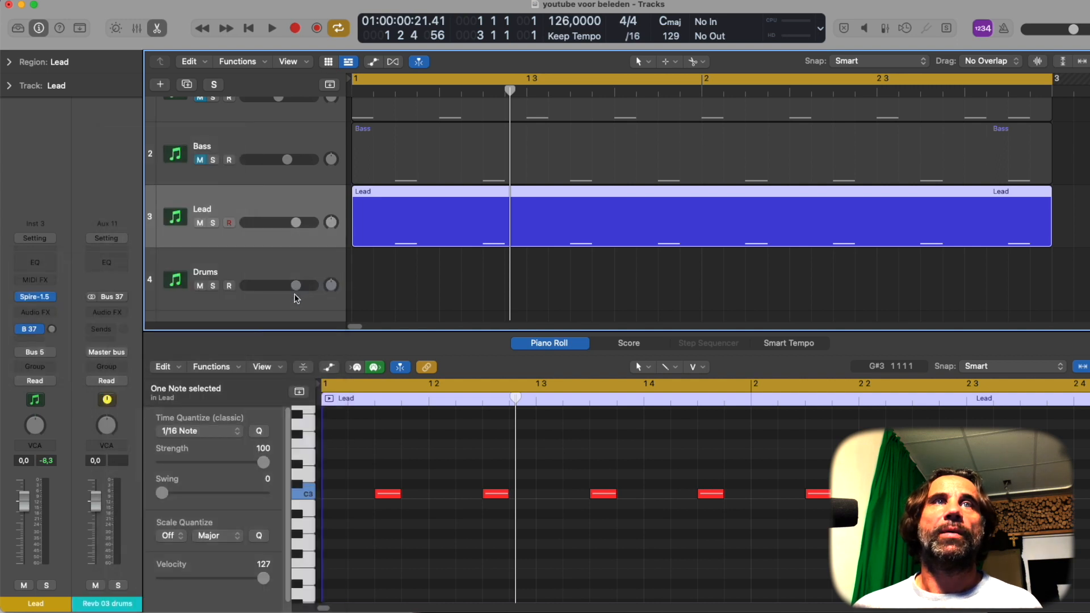
# Insert the UAD EMT 140 plate reverb on the Revb 03 drums aux channel
pyautogui.click(106, 312)
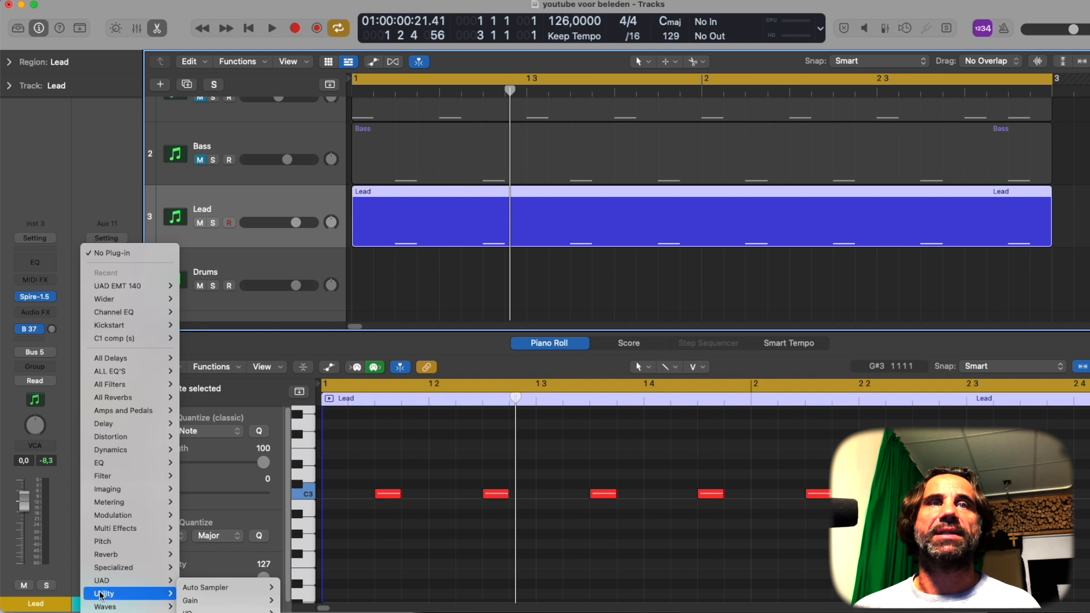
pyautogui.moveTo(102, 580)
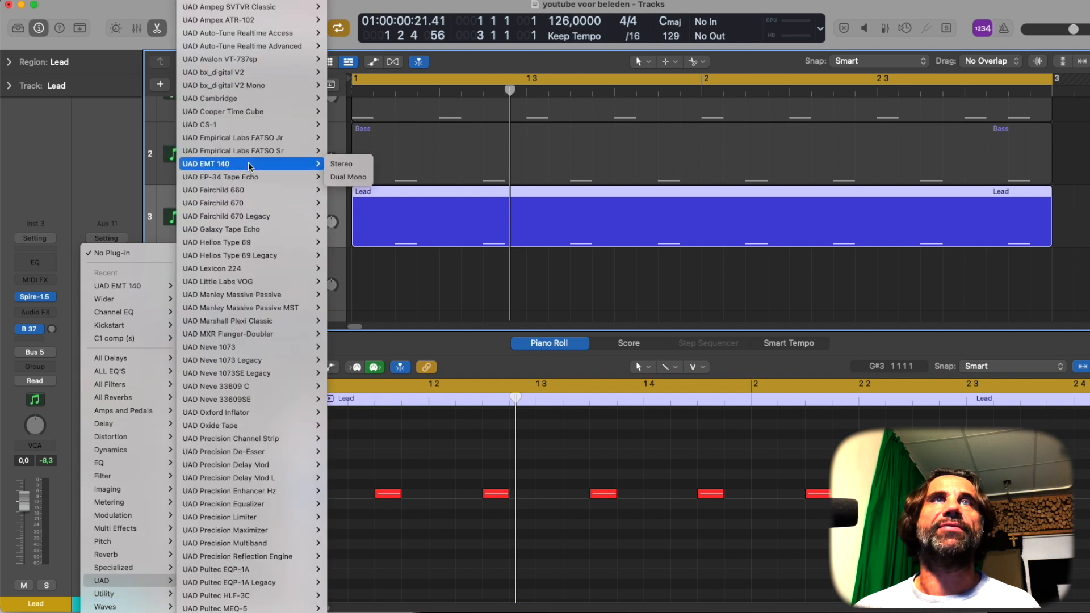
pyautogui.click(366, 176)
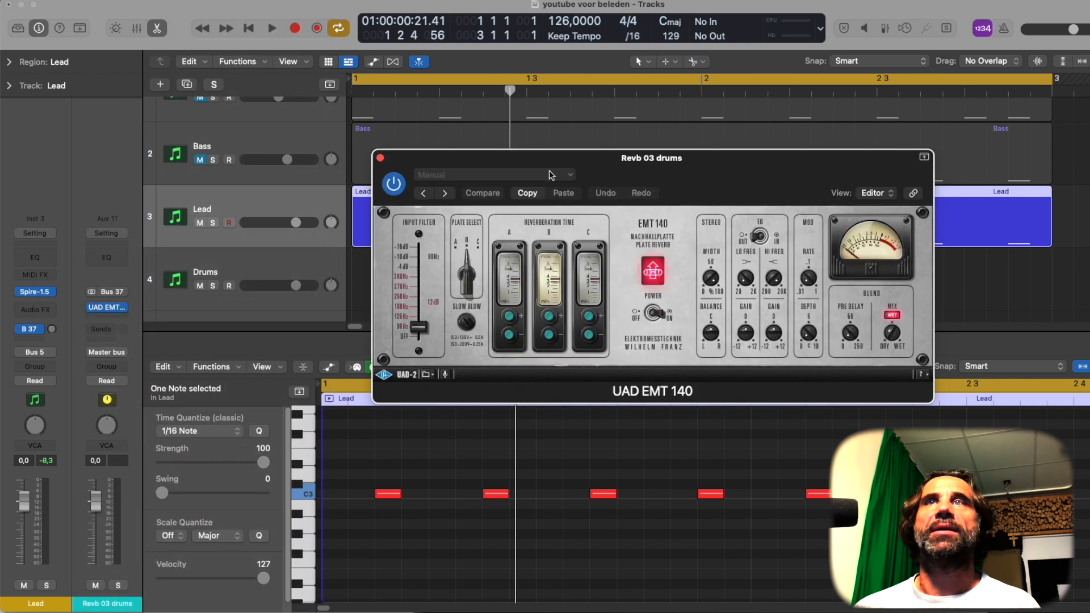
# Load the EMT 140 factory preset High School Gym and move the plug-in window clear of the tracks
pyautogui.click(570, 178)
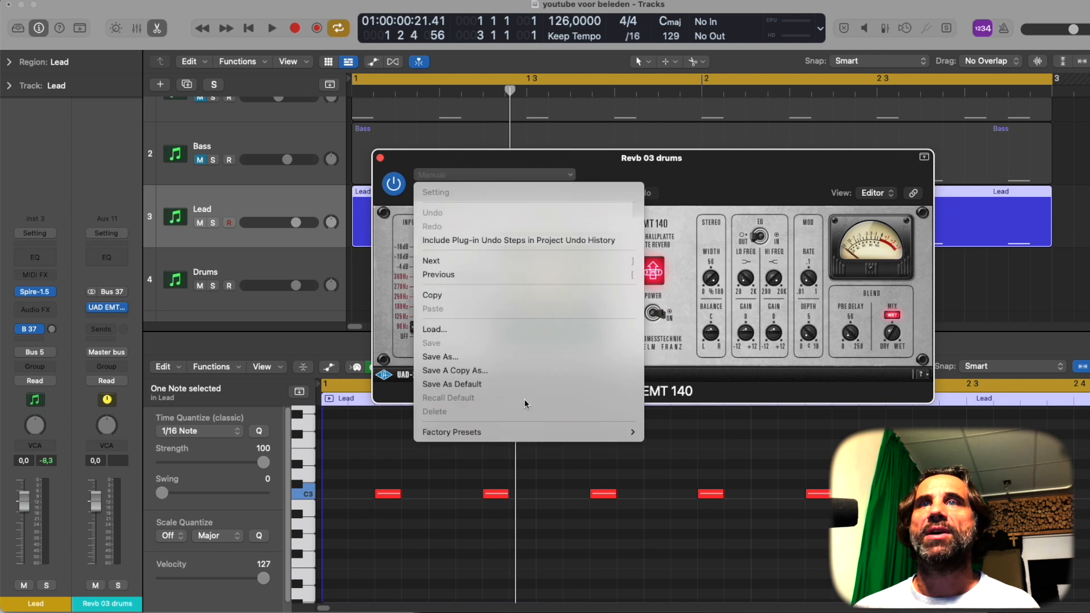
pyautogui.moveTo(537, 431)
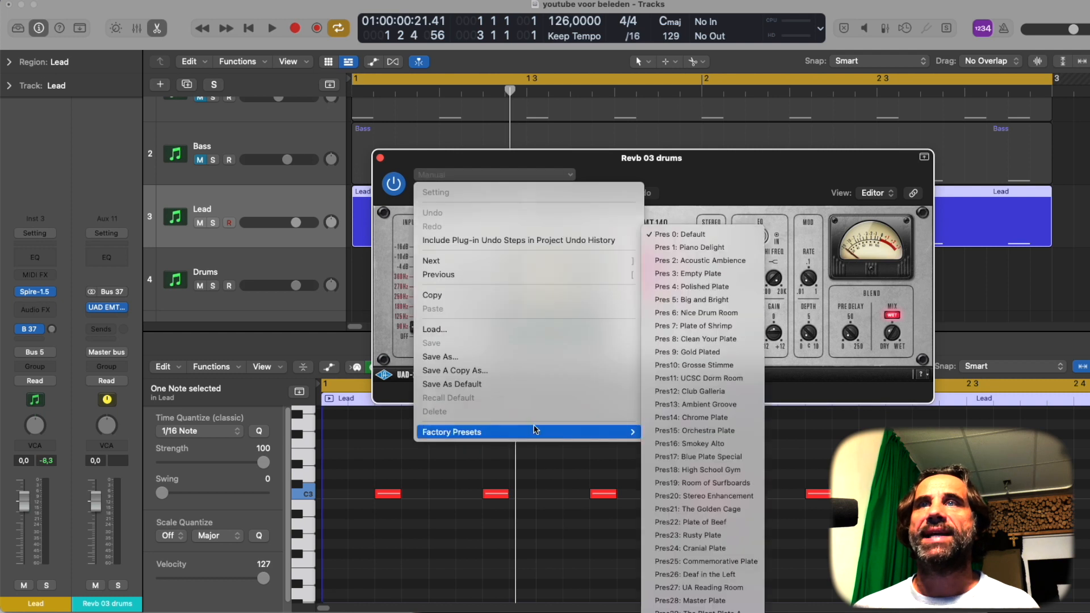
pyautogui.click(721, 470)
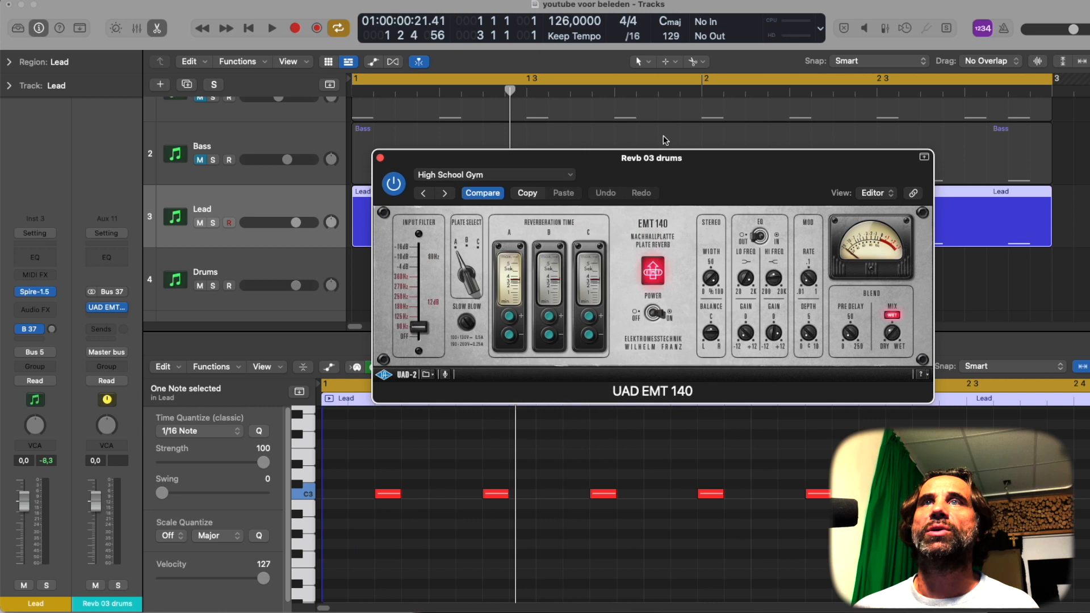
pyautogui.moveTo(653, 167); pyautogui.dragTo(876, 366)
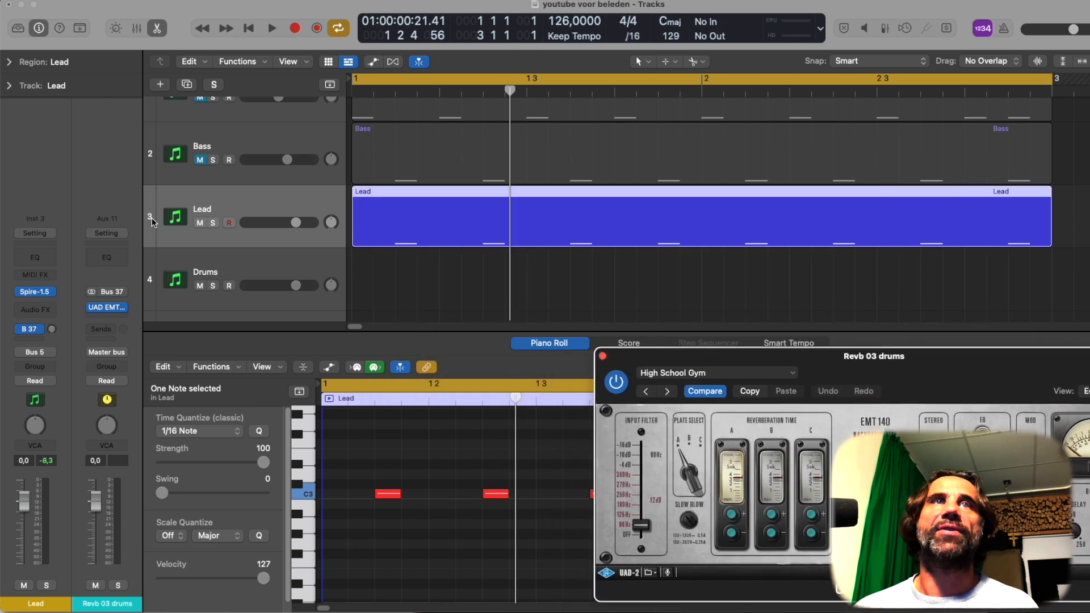
# Raise the Lead track's Bus 37 send level during playback, then stop
pyautogui.press('space')
pyautogui.moveTo(52, 329); pyautogui.dragTo(72, 230)
pyautogui.press('space')
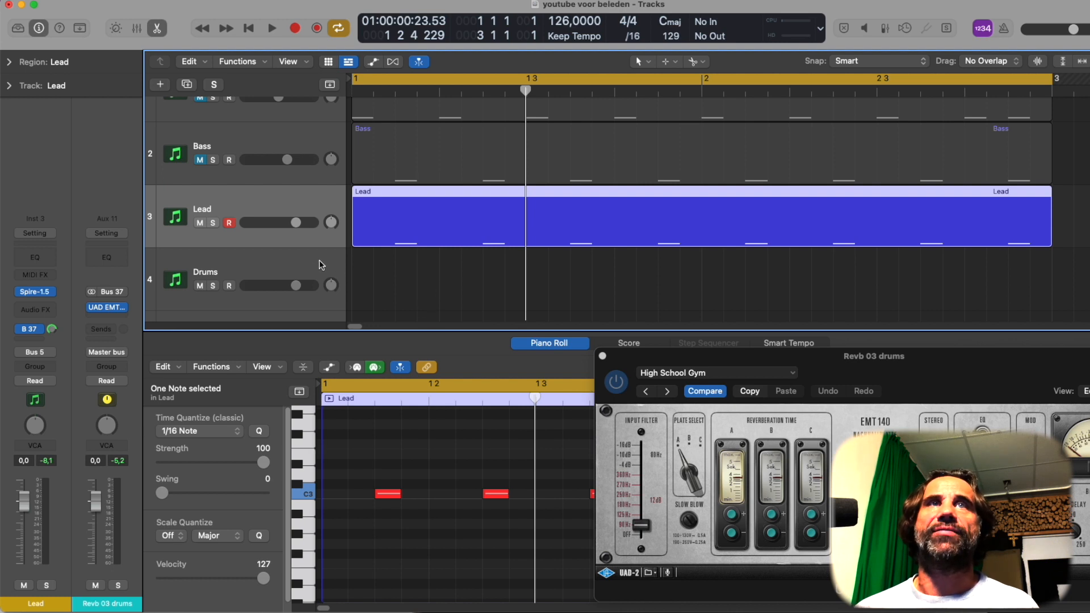
# Create one new audio track below the Lead track
pyautogui.click(161, 84)
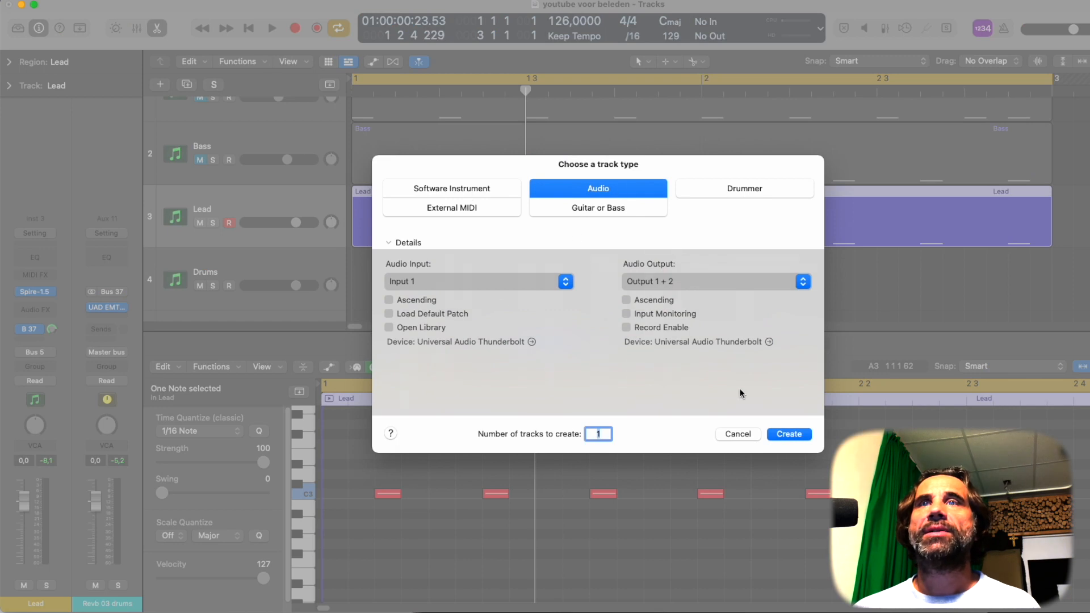
pyautogui.click(780, 434)
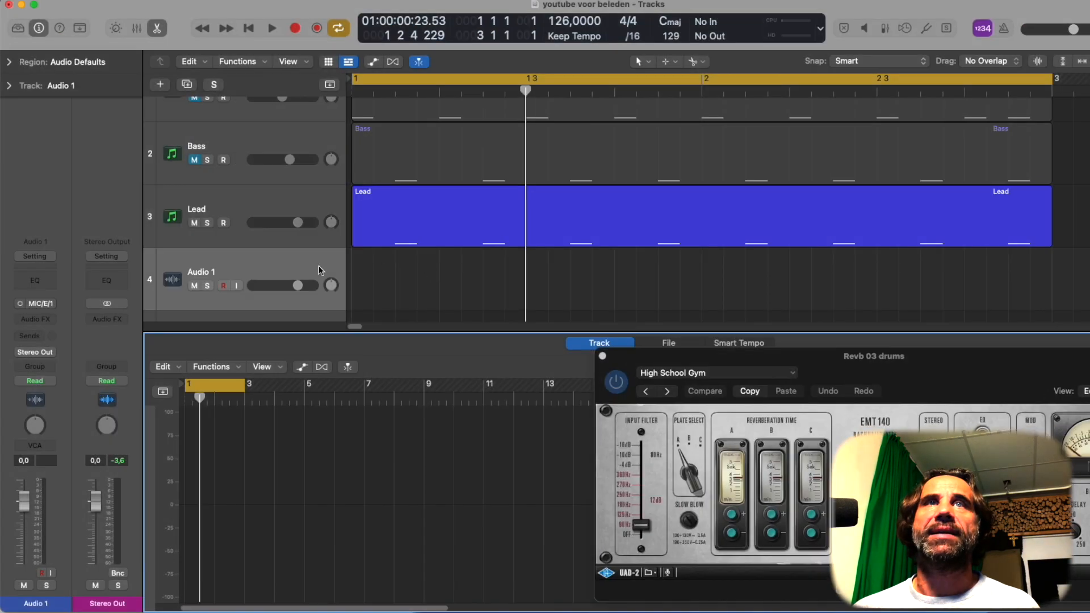
# Route the Lead track's output to Bus 37 (Revb 03 drums)
pyautogui.click(255, 213)
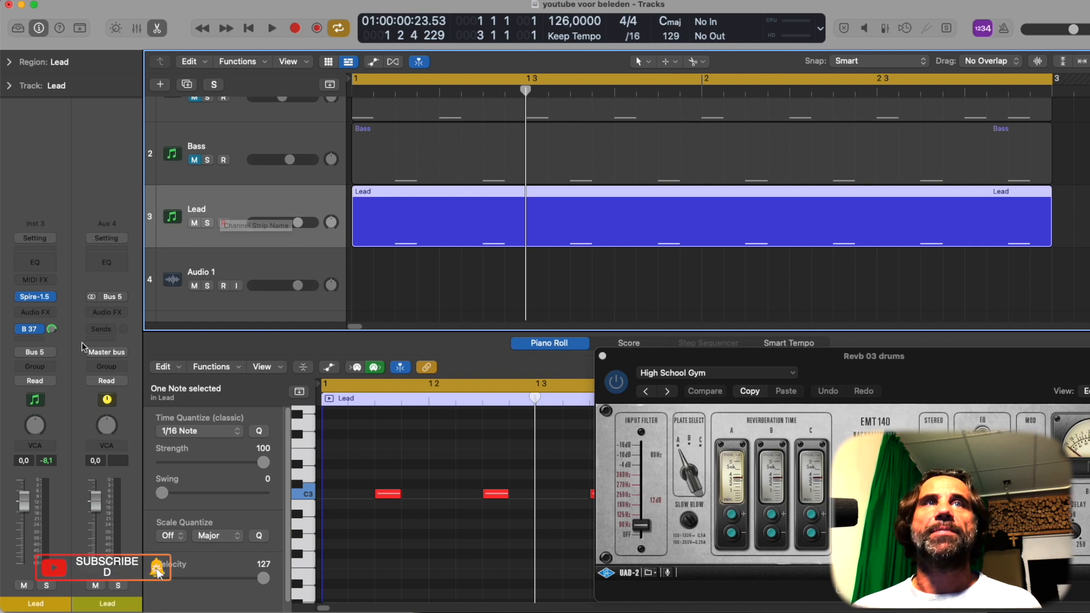
pyautogui.click(35, 352)
pyautogui.moveTo(45, 408)
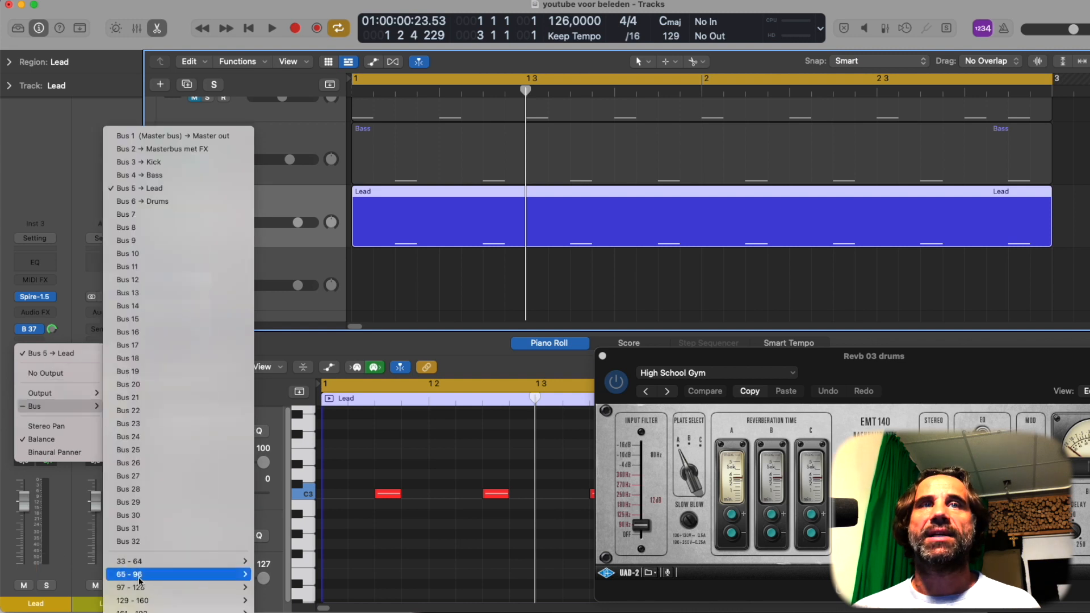
pyautogui.moveTo(157, 562)
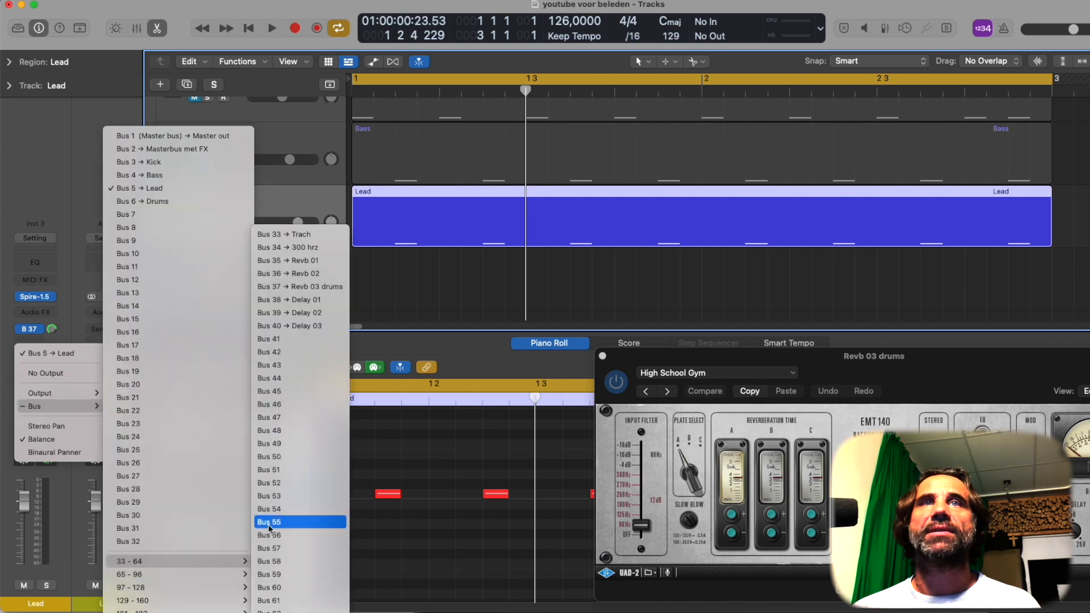
pyautogui.click(296, 288)
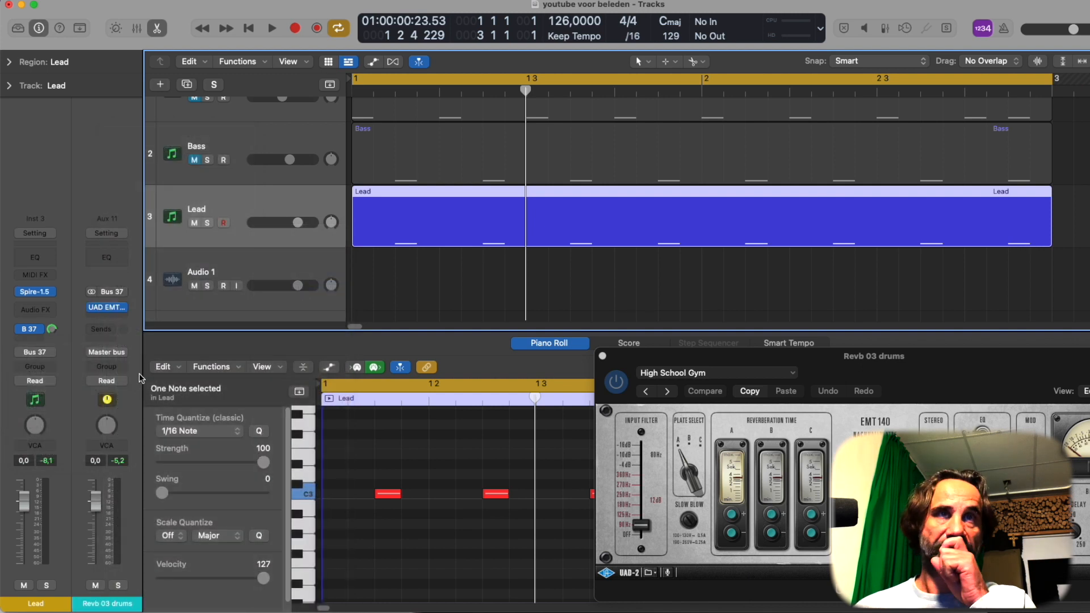
# Set the input of the Audio 1 track to Bus 1 (Master bus)
pyautogui.click(243, 264)
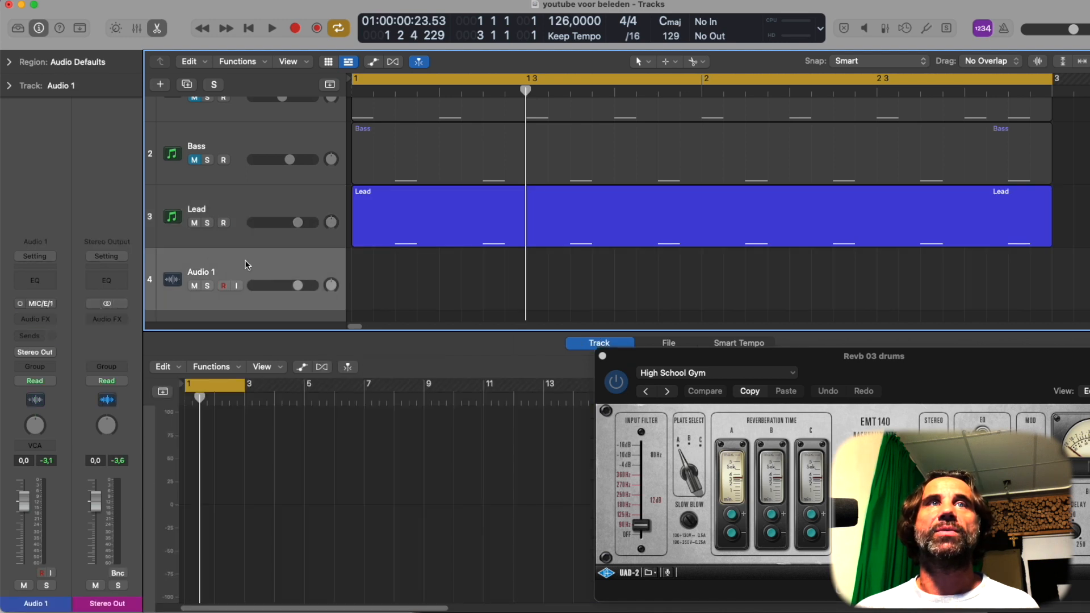
pyautogui.click(49, 305)
pyautogui.moveTo(41, 358)
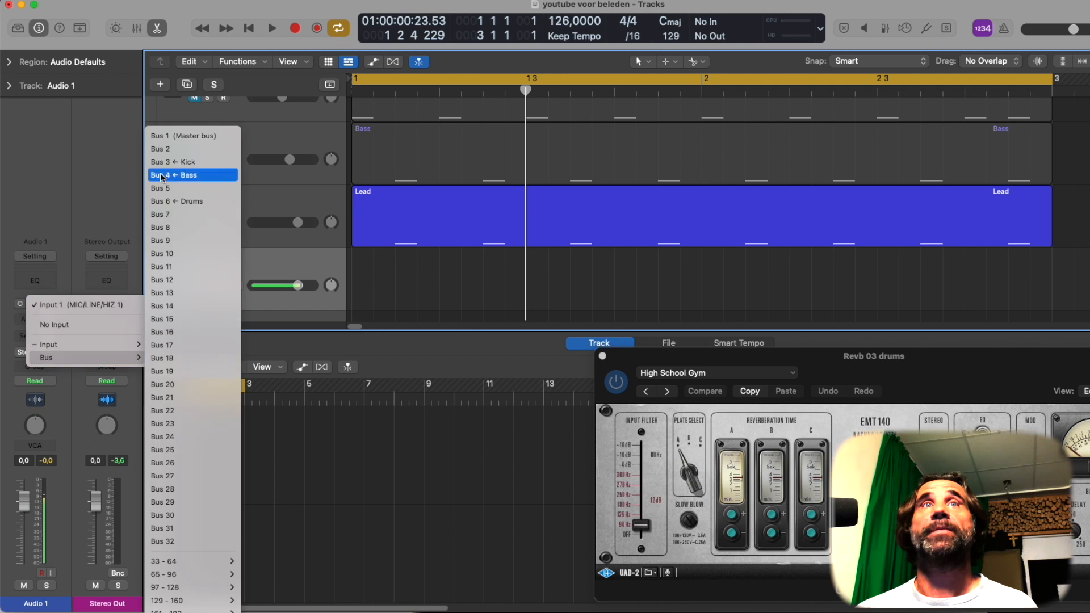
pyautogui.click(199, 136)
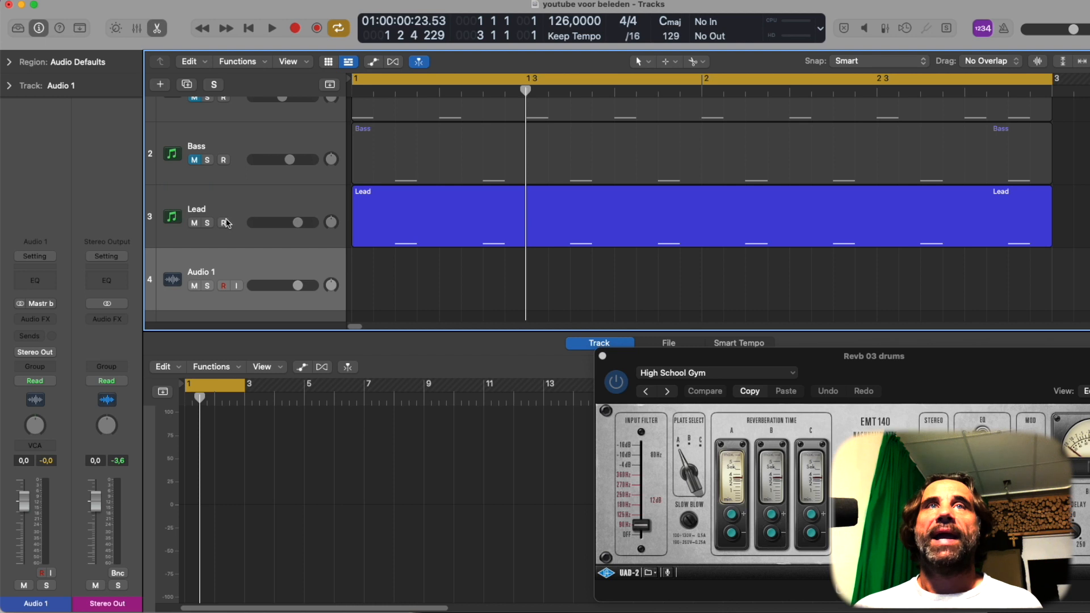
# Solo the Lead and Audio 1 tracks
pyautogui.scroll(2, 226, 225)
pyautogui.scroll(-3, 226, 209)
pyautogui.click(208, 208)
pyautogui.click(208, 270)
pyautogui.scroll(2, 227, 130)
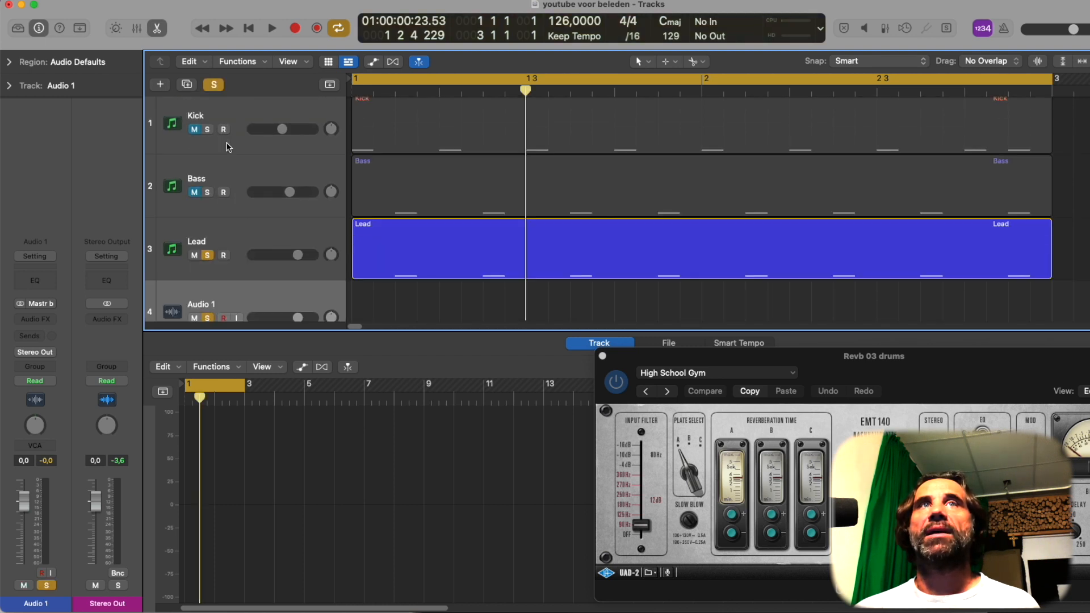
pyautogui.scroll(-5, 229, 153)
pyautogui.scroll(3, 233, 189)
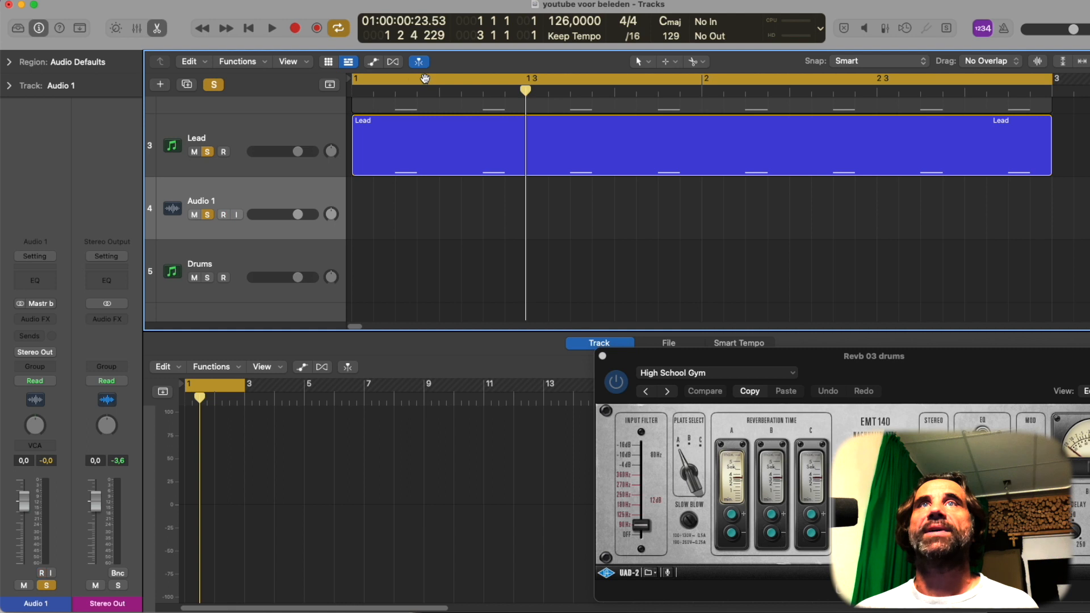
# Turn off cycle mode and record the Lead with its reverb tail onto Audio 1 from bar 1 past bar 4
pyautogui.click(474, 80)
pyautogui.moveTo(525, 90); pyautogui.dragTo(350, 91)
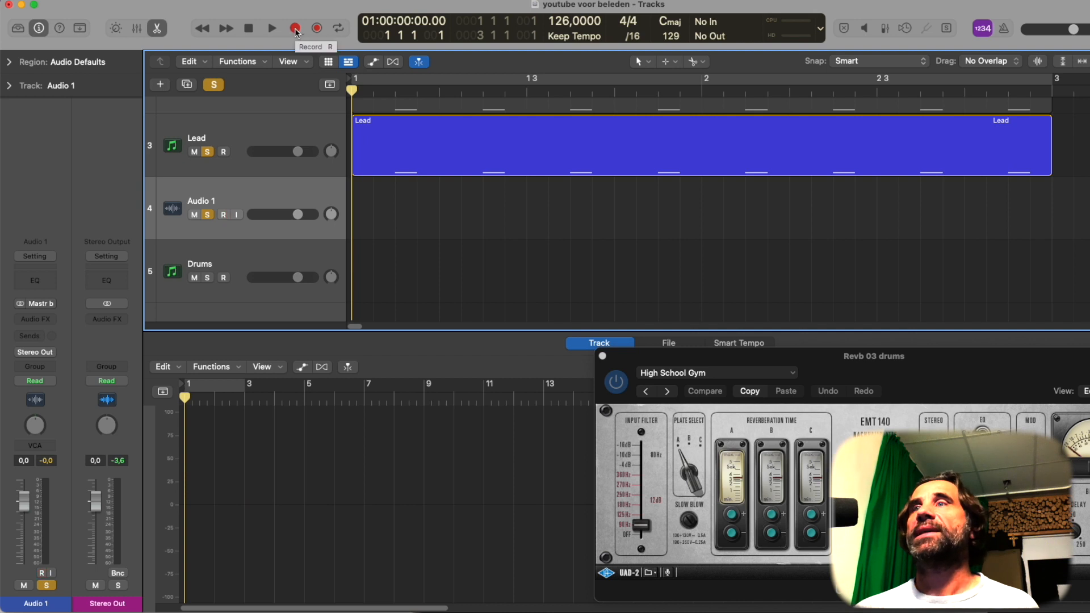
pyautogui.click(295, 28)
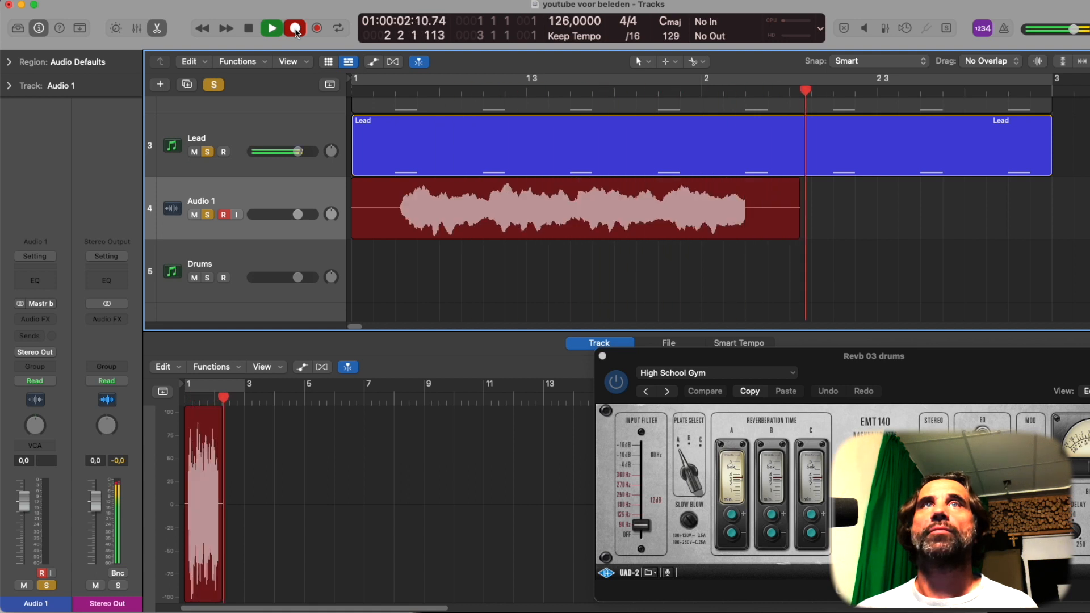
pyautogui.click(249, 29)
pyautogui.hscroll(-5, 513, 182)
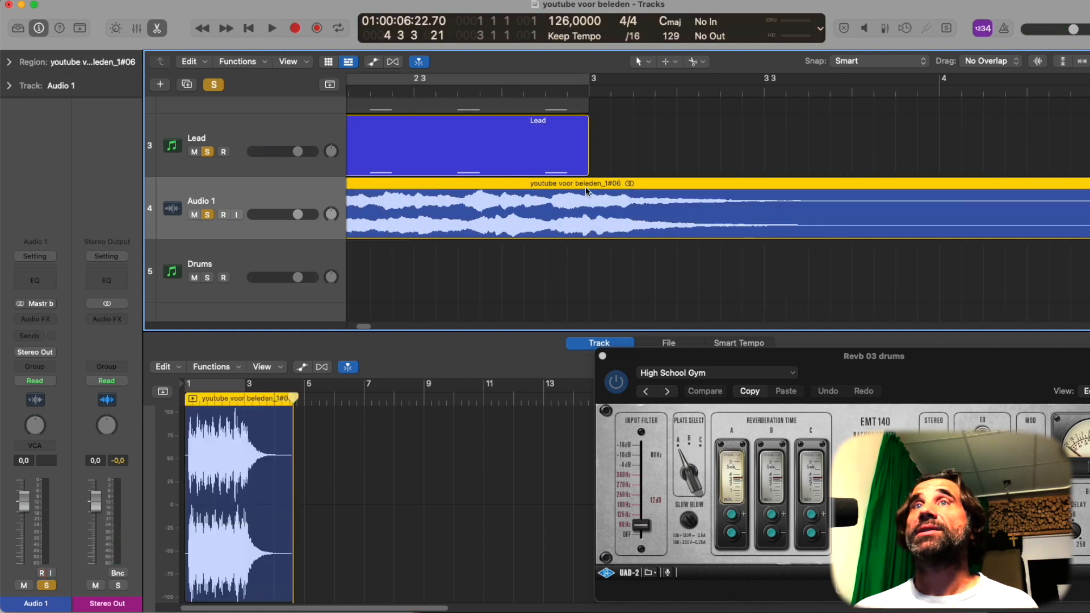
pyautogui.hscroll(-8, 584, 190)
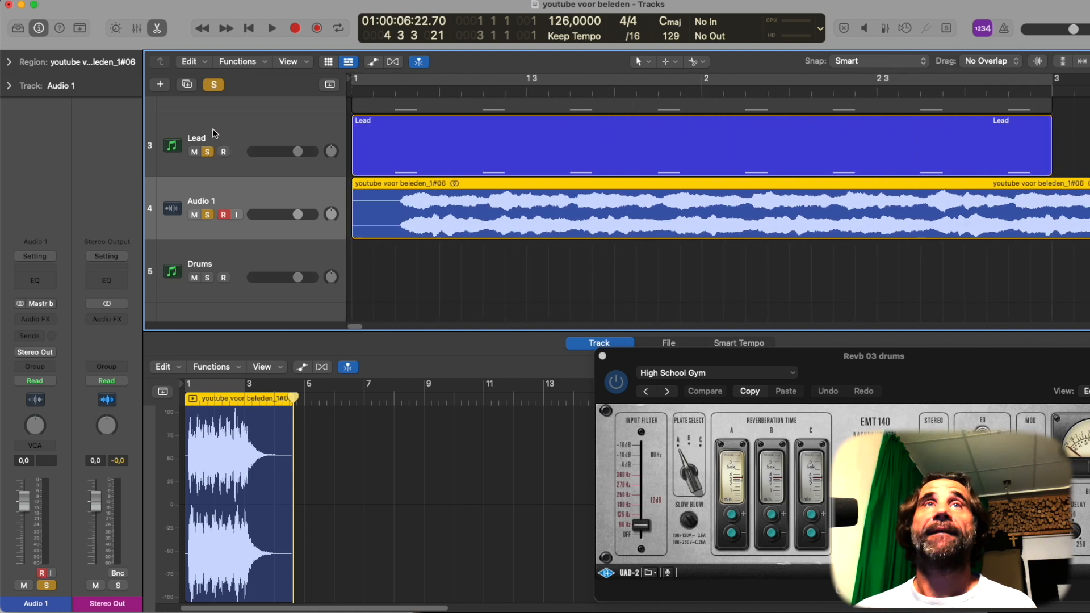
# Unsolo the Lead track and play back the Audio 1 recording from bar 1
pyautogui.click(207, 154)
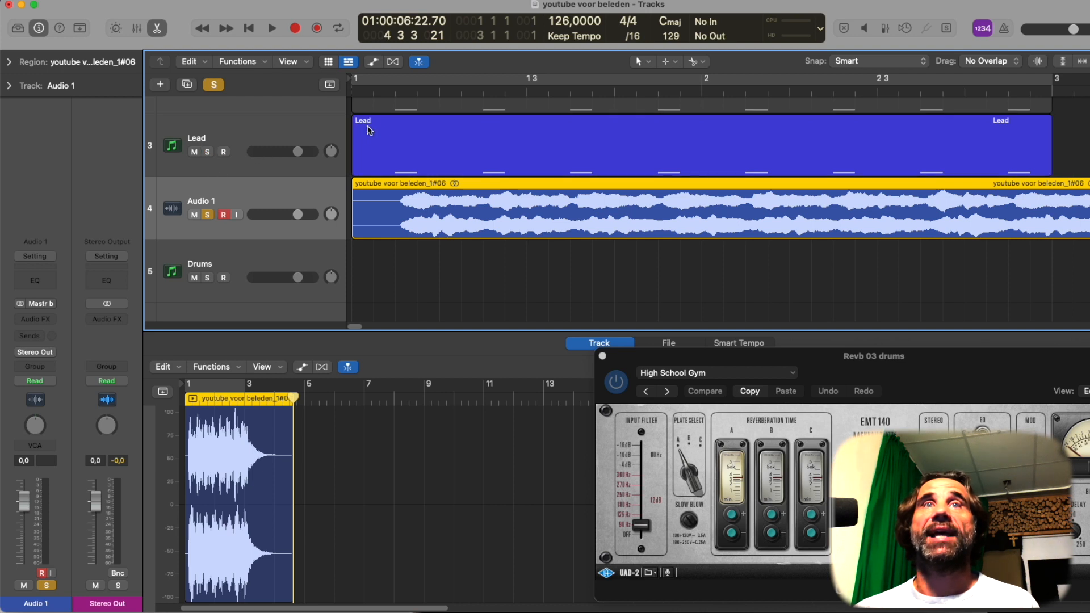
pyautogui.press('space')
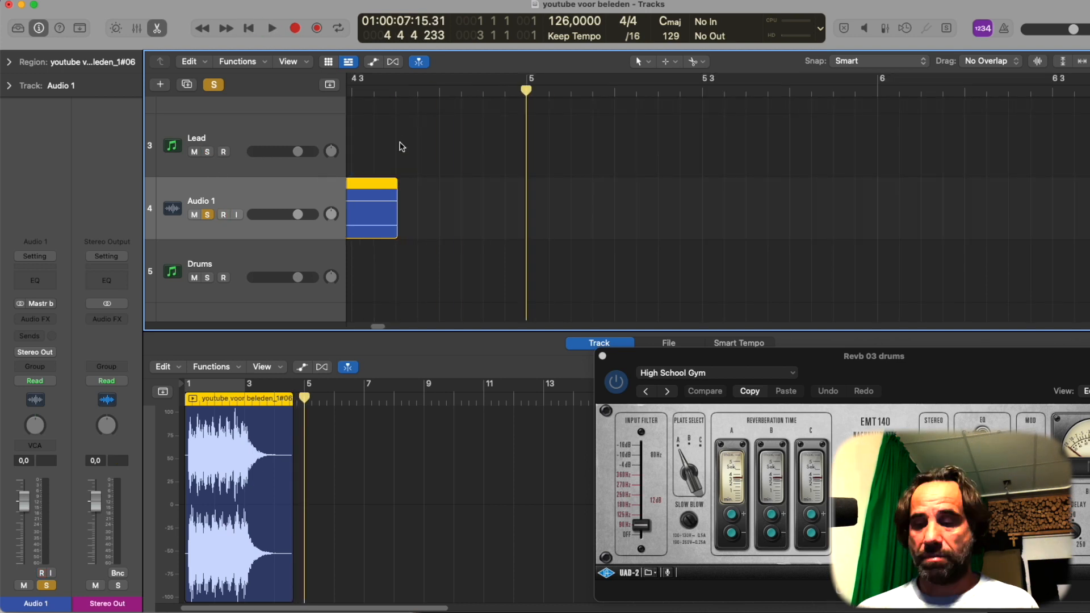
pyautogui.press('space')
pyautogui.press('Return')
pyautogui.press('space')
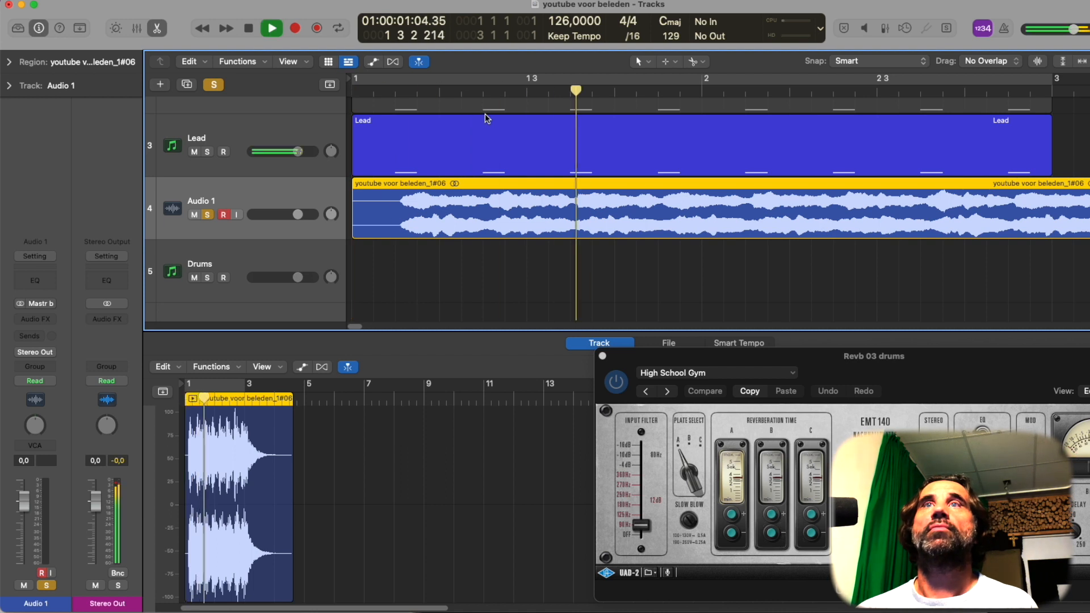
pyautogui.press('space')
# Listen to the Audio 1 recording from bar 1 with the Lead track muted and all solos cleared
pyautogui.scroll(1, 253, 154)
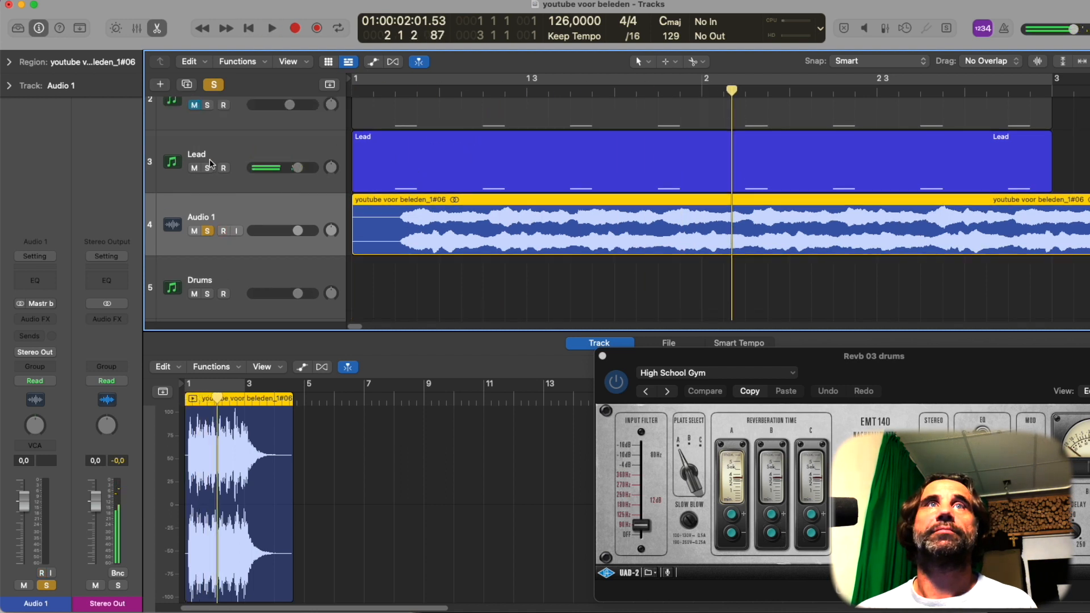
pyautogui.scroll(-4, 253, 172)
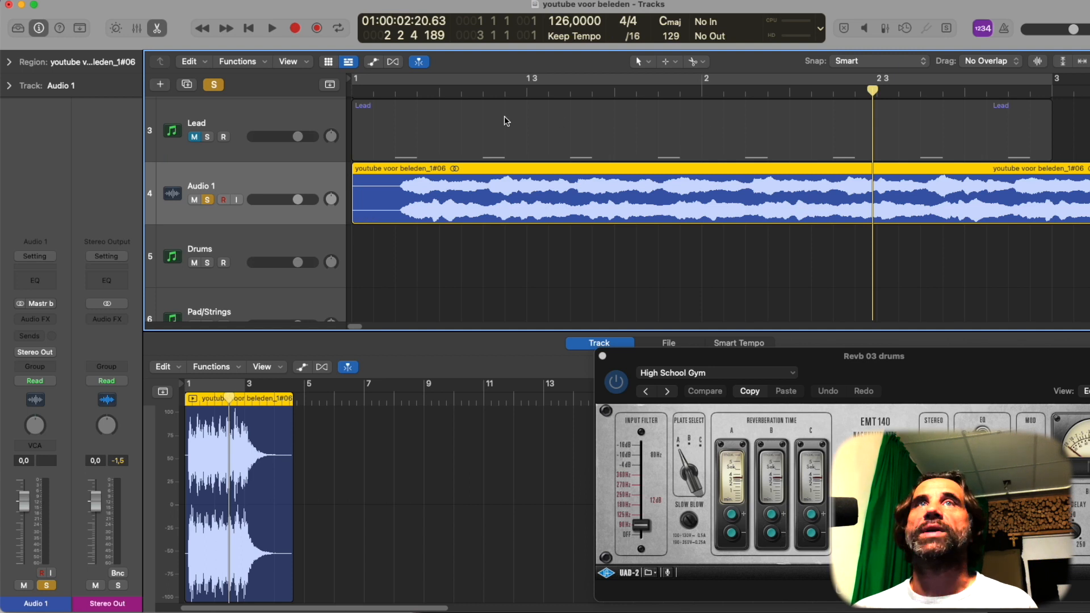
pyautogui.click(214, 84)
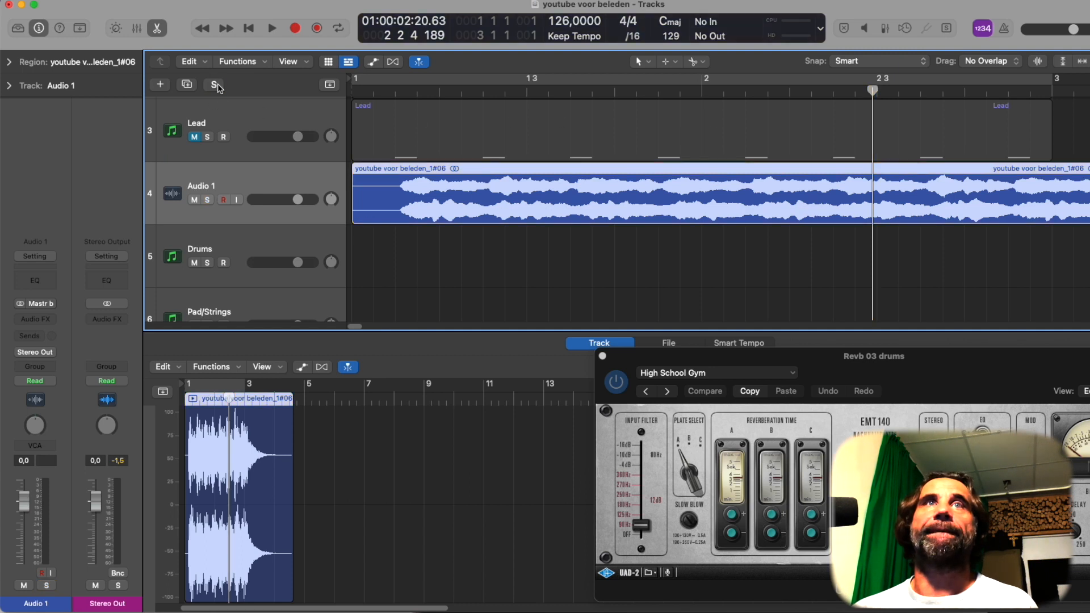
pyautogui.press('space')
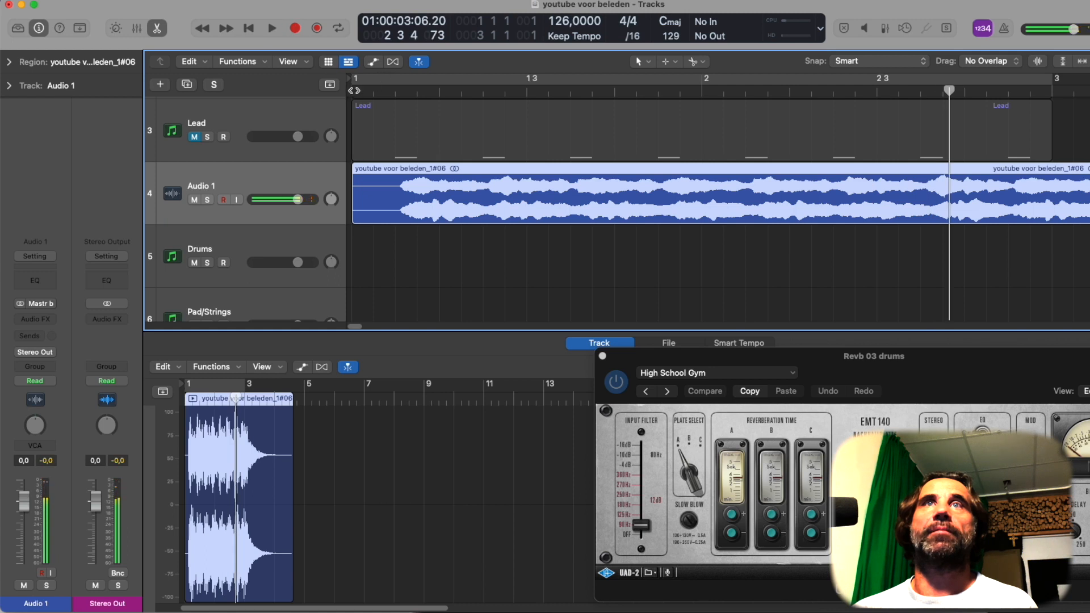
pyautogui.click(354, 91)
pyautogui.press('space')
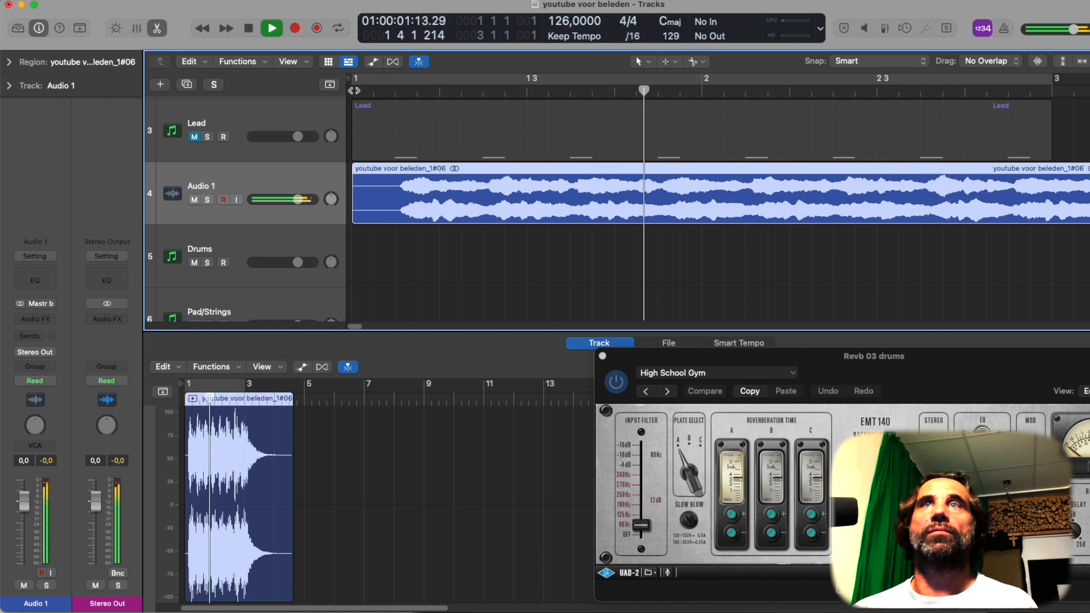
pyautogui.press('space')
# Unmute the Lead track and set the input of the Audio 1 track to Input 1-2 (MIC/LINE/HIZ 1/2)
pyautogui.click(196, 137)
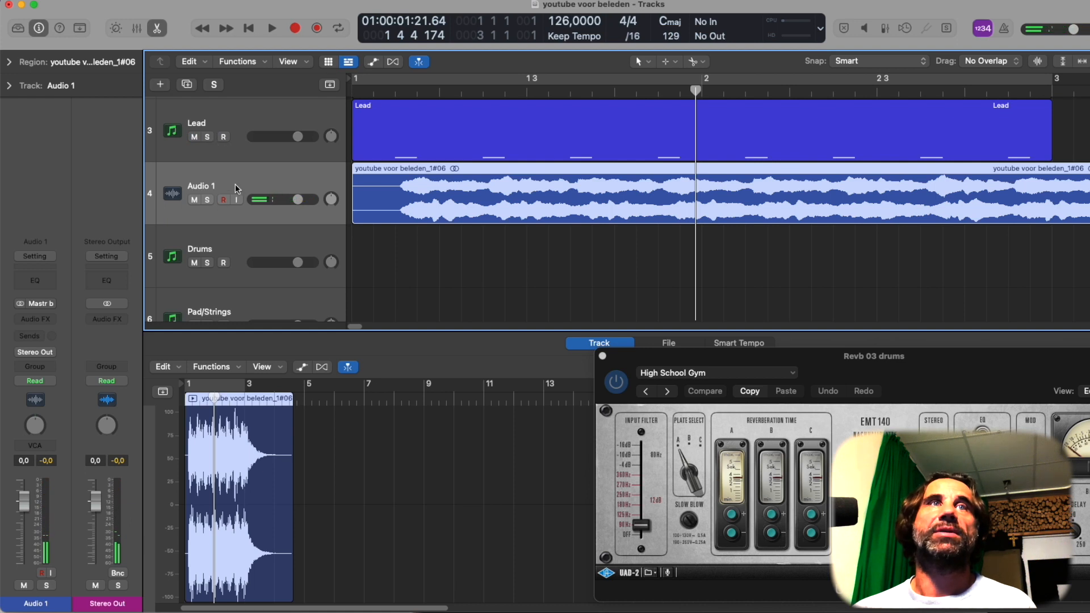
pyautogui.click(52, 308)
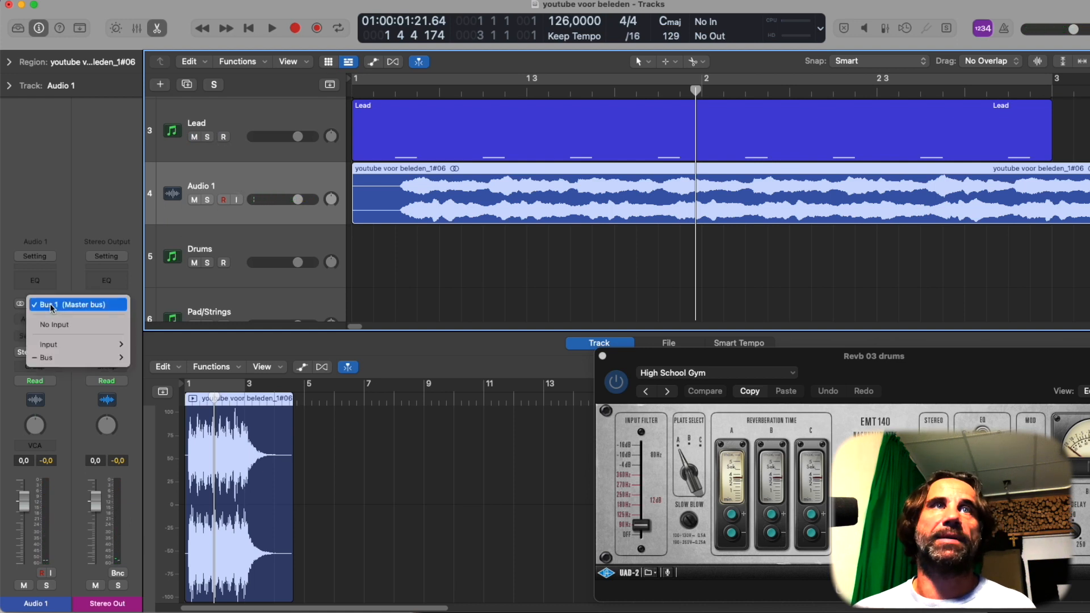
pyautogui.moveTo(62, 344)
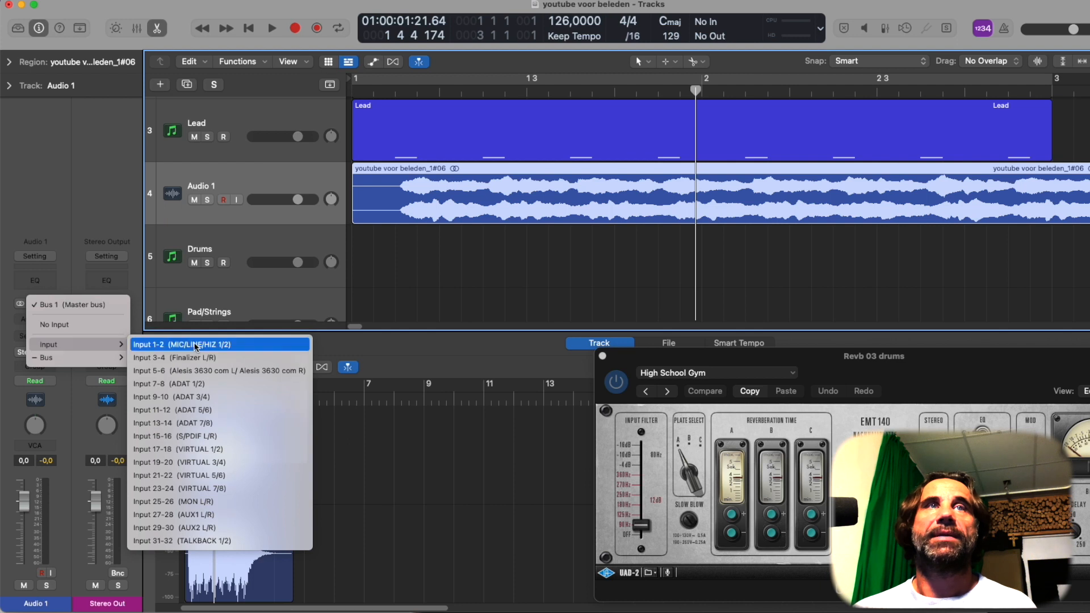
pyautogui.click(170, 344)
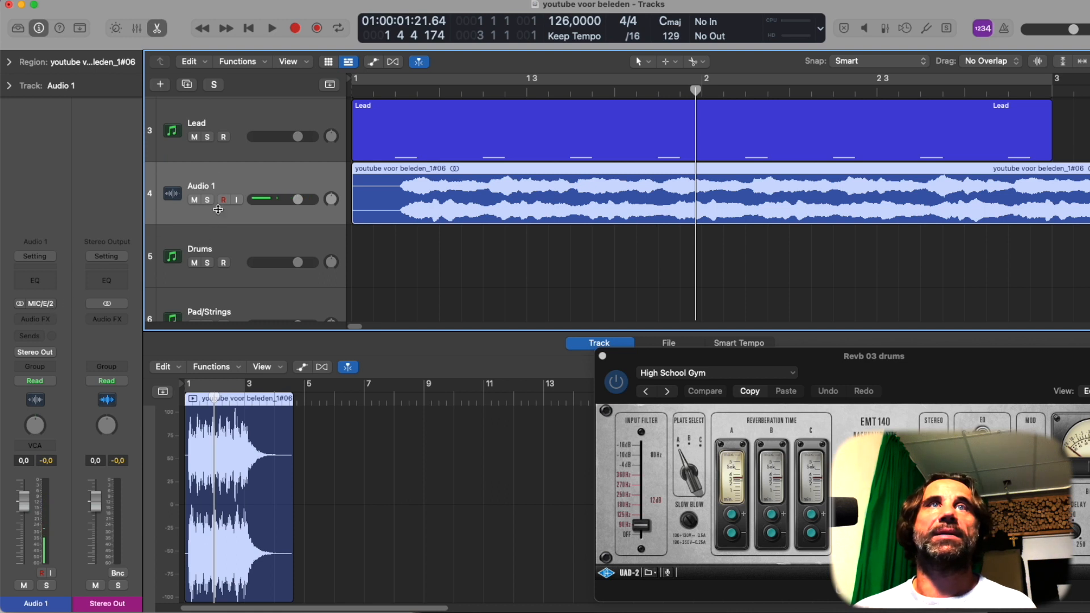
pyautogui.click(50, 306)
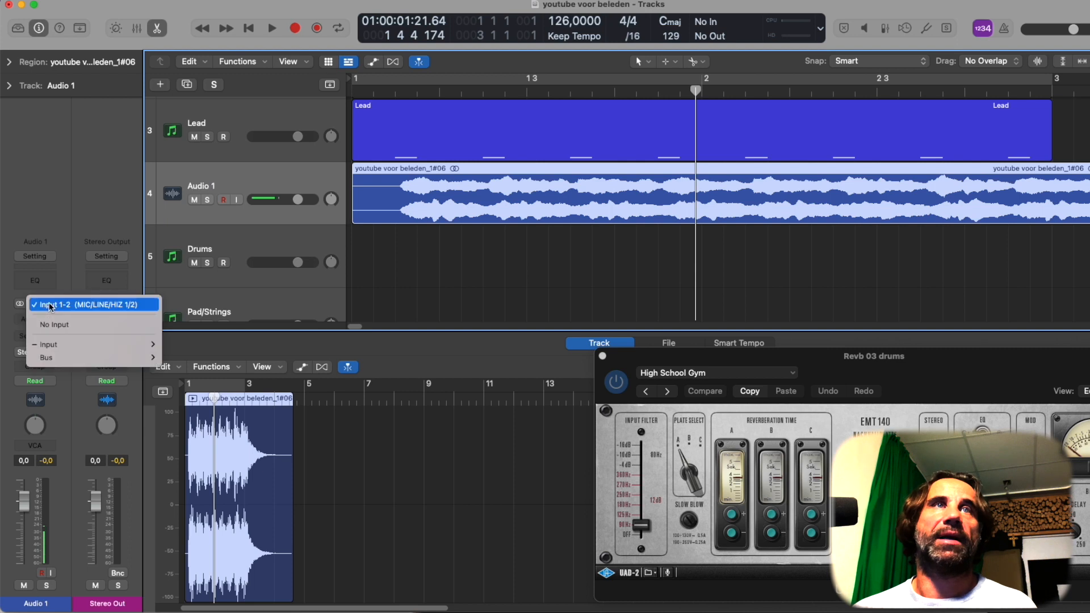
pyautogui.moveTo(59, 344)
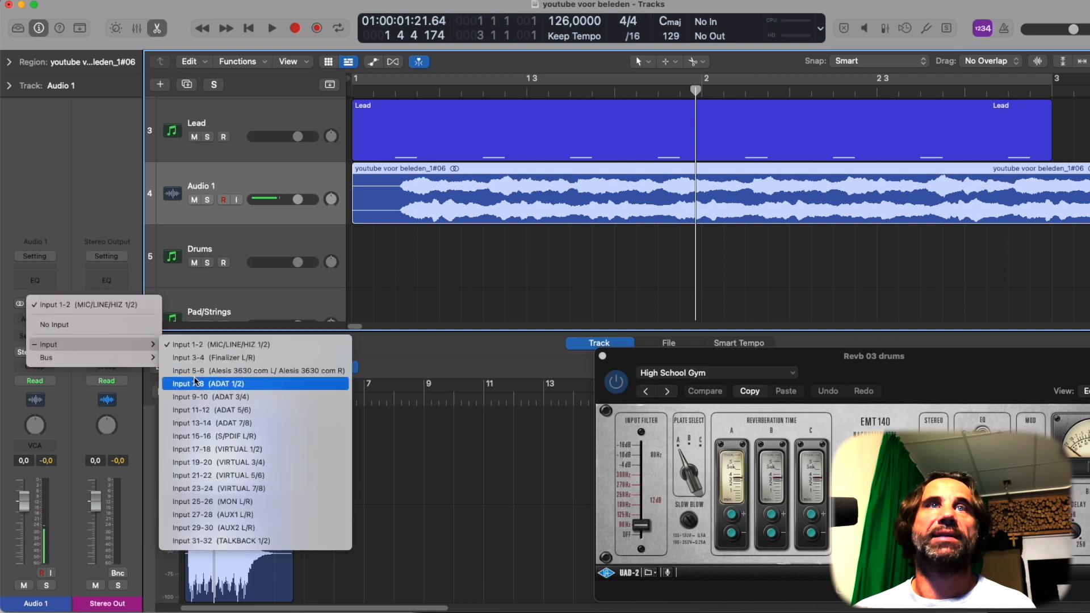
pyautogui.click(181, 345)
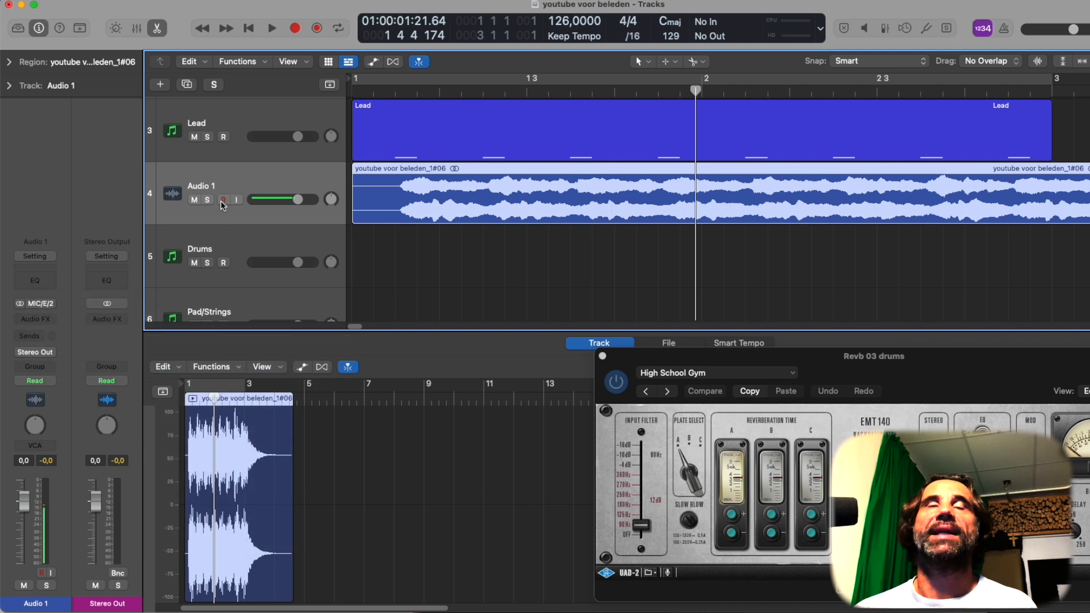
# Solo the Audio 1 track and play its recording from bar 1
pyautogui.scroll(3, 227, 216)
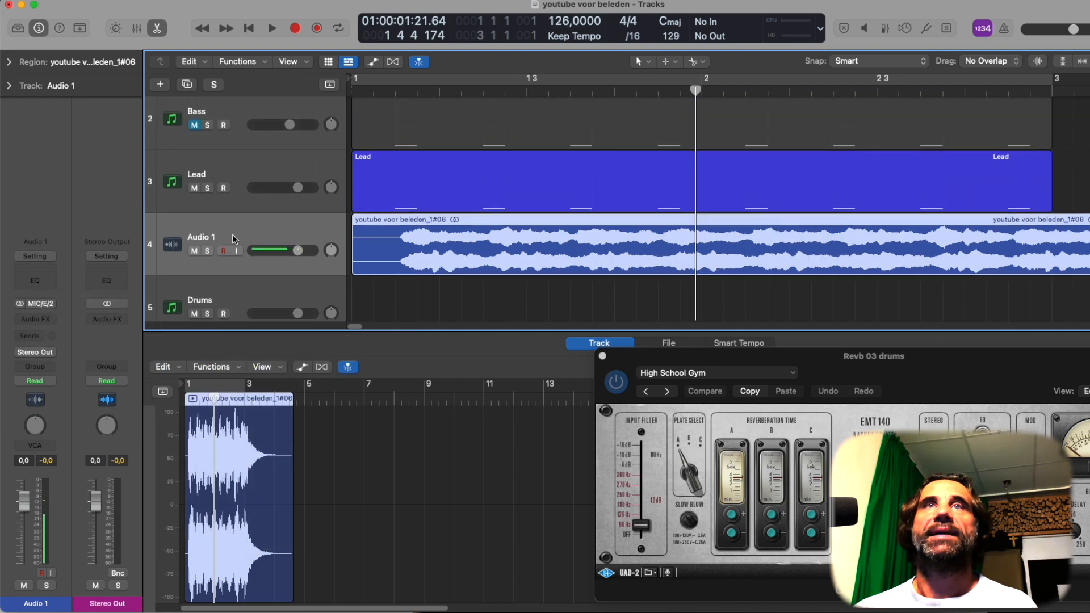
pyautogui.scroll(1, 233, 234)
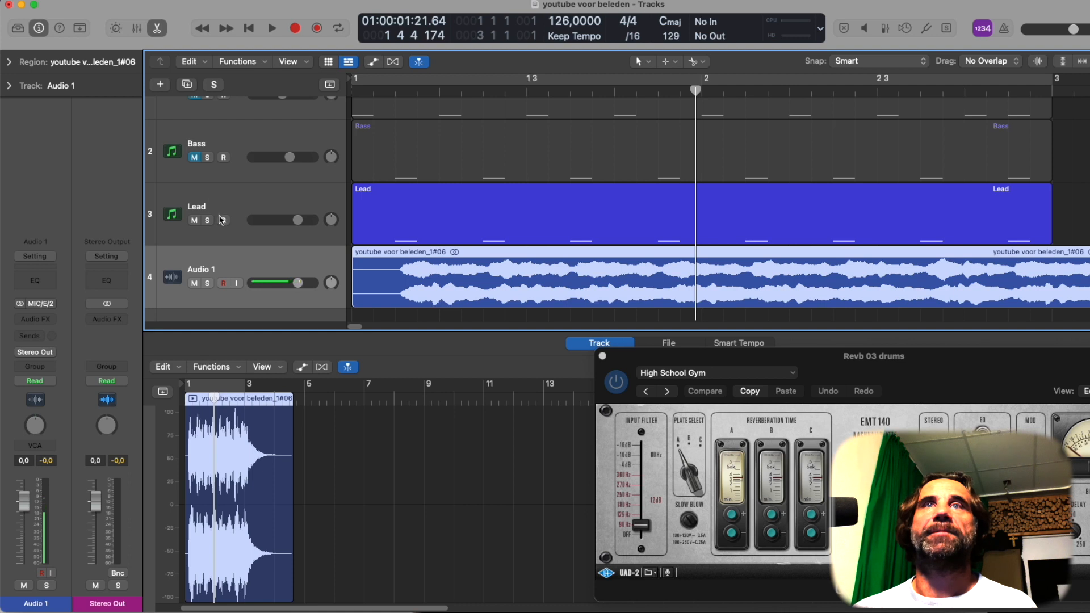
pyautogui.scroll(-2, 214, 242)
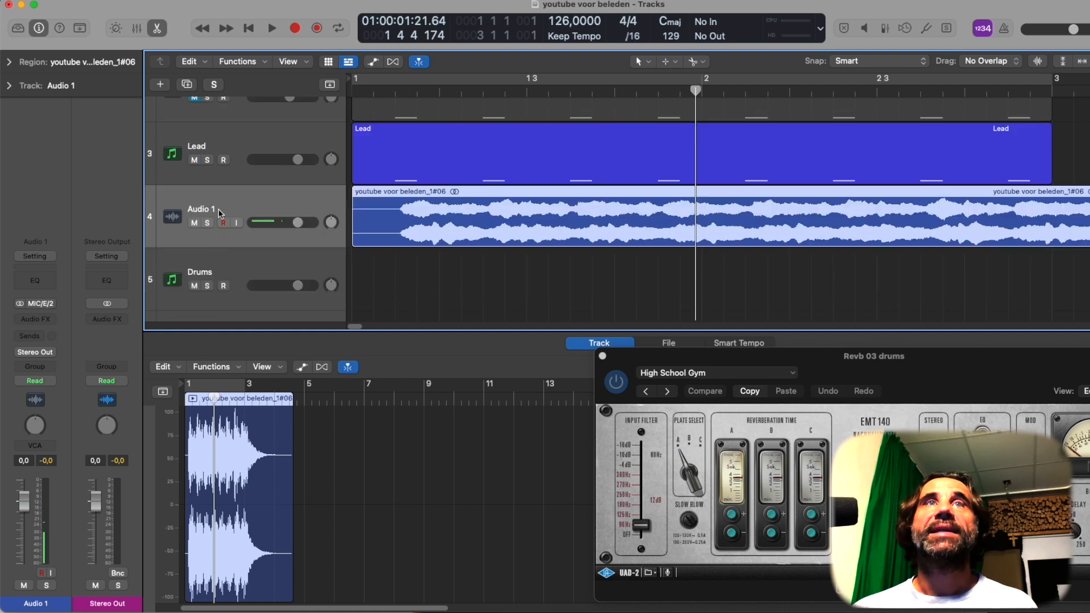
pyautogui.click(207, 222)
pyautogui.press('space')
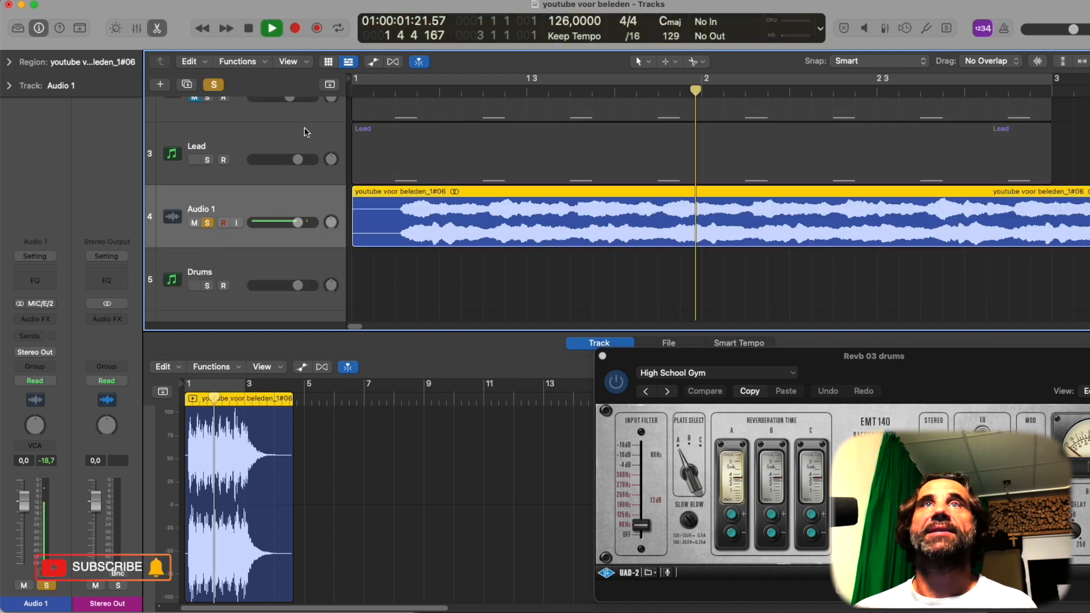
pyautogui.press('space')
pyautogui.press('Return')
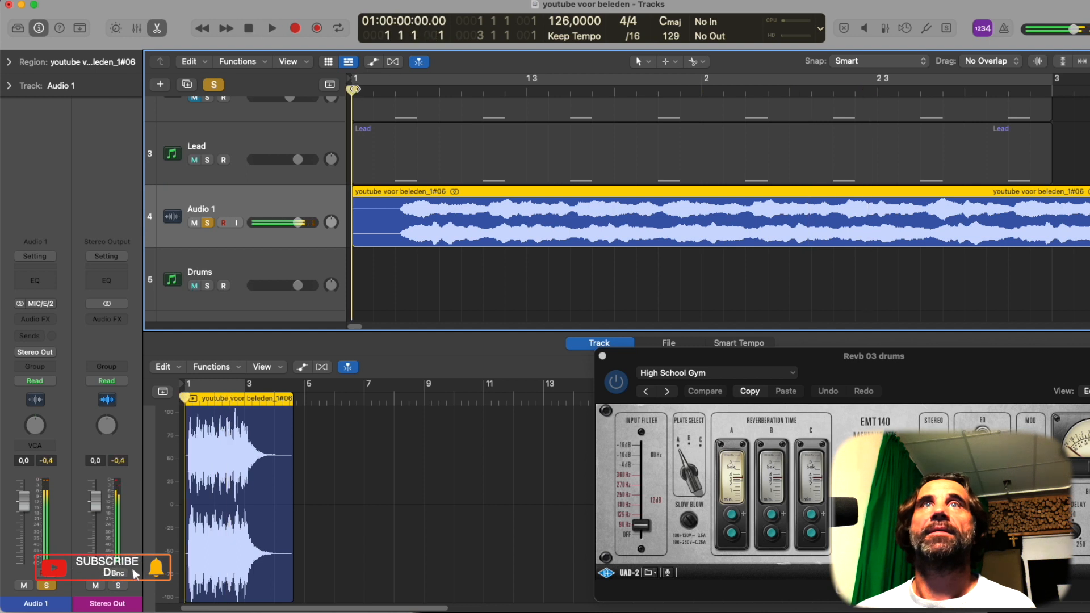
pyautogui.press('space')
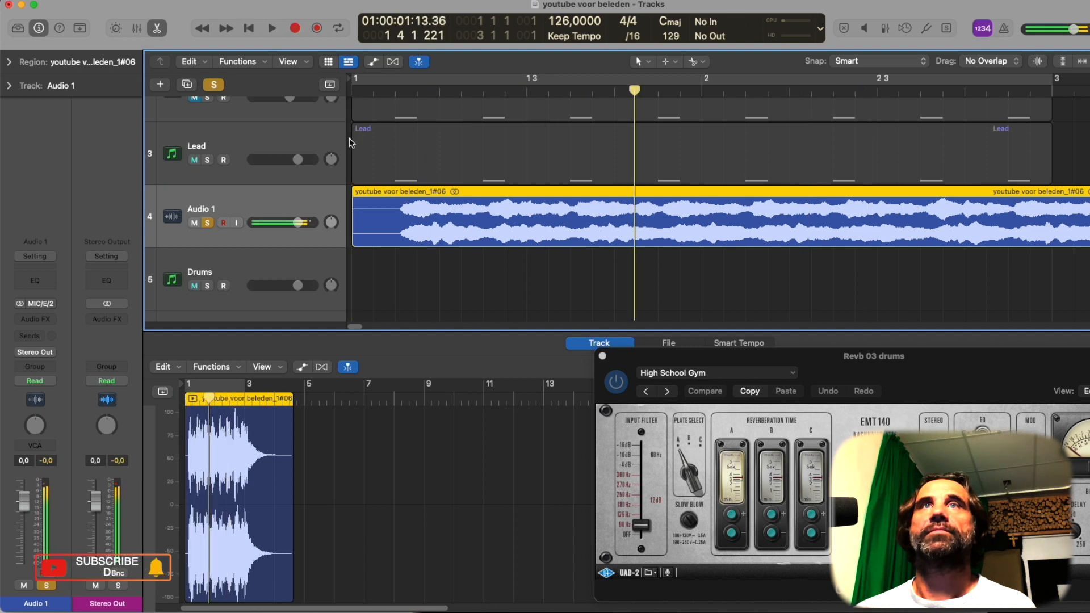
# Solo the Lead track alongside Audio 1 and select it
pyautogui.scroll(3, 350, 142)
pyautogui.click(207, 260)
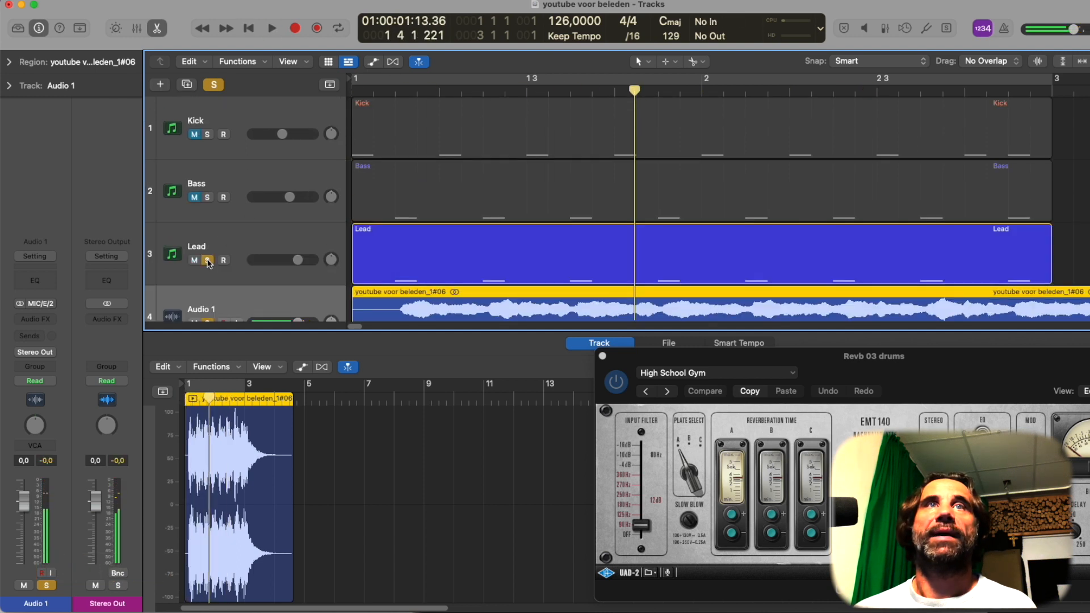
pyautogui.click(239, 249)
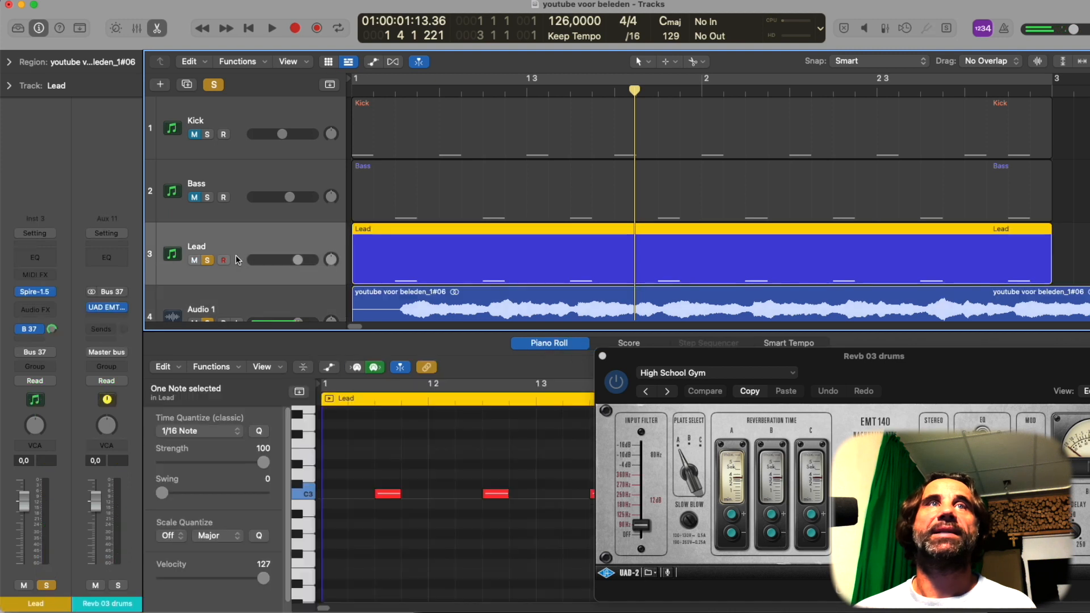
# Route the Lead track's output to Bus 1 (Master bus), bypass its Bus 37 send and play the result
pyautogui.click(49, 352)
pyautogui.moveTo(59, 405)
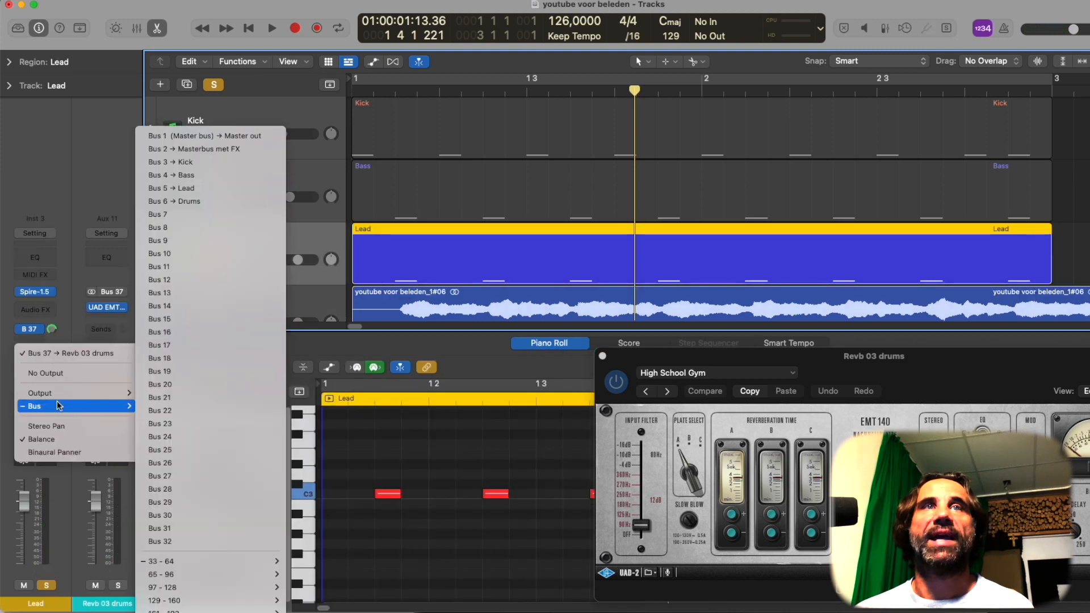
pyautogui.click(216, 137)
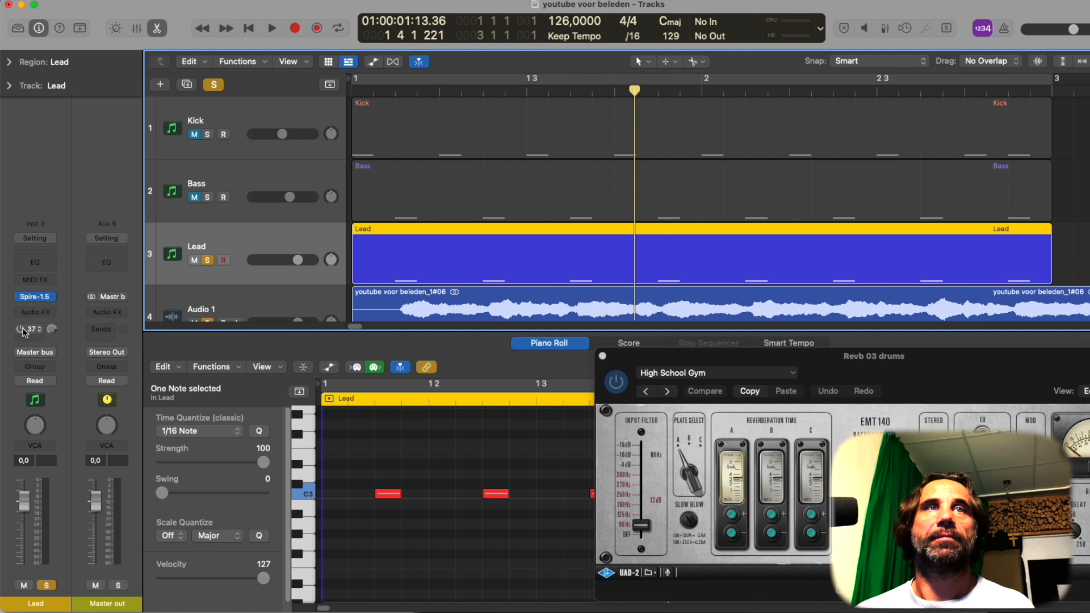
pyautogui.press('space')
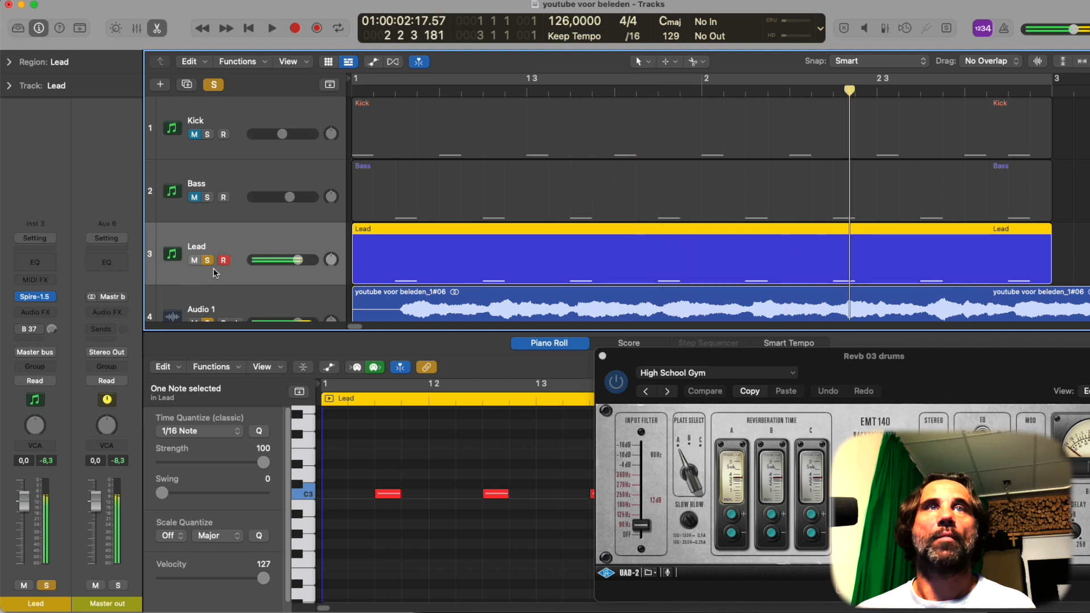
# Lower the Audio 1 track's volume to about -13 dB and play it under the dry Lead
pyautogui.scroll(-3, 215, 274)
pyautogui.scroll(1, 291, 240)
pyautogui.moveTo(298, 160); pyautogui.dragTo(273, 160)
pyautogui.press('space')
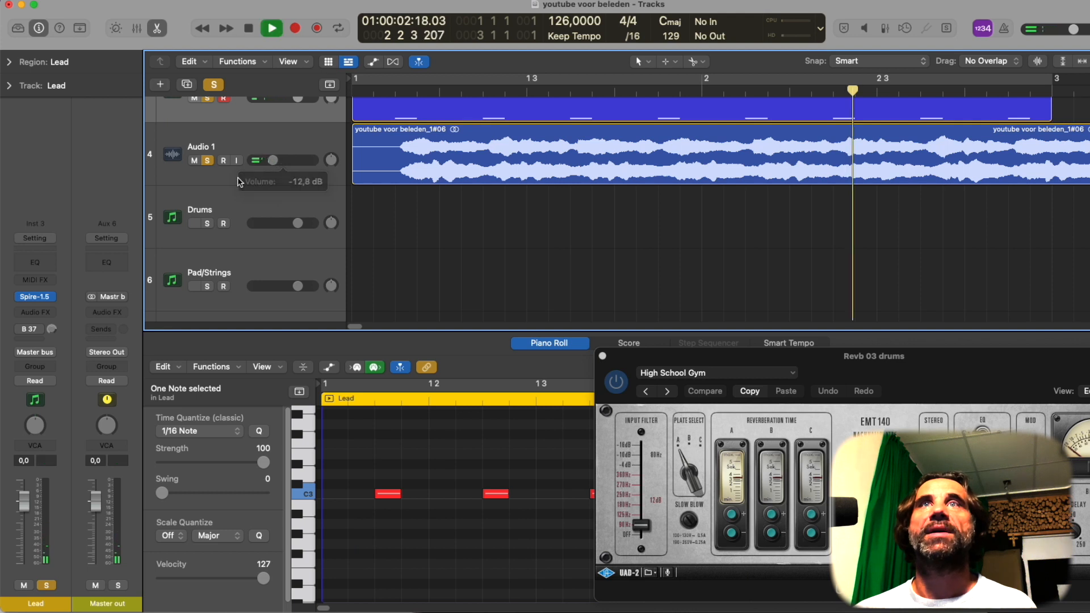
# Turn on cycle mode for bars 1 to 3 and compare the loop with Audio 1 muted and unmuted
pyautogui.click(405, 78)
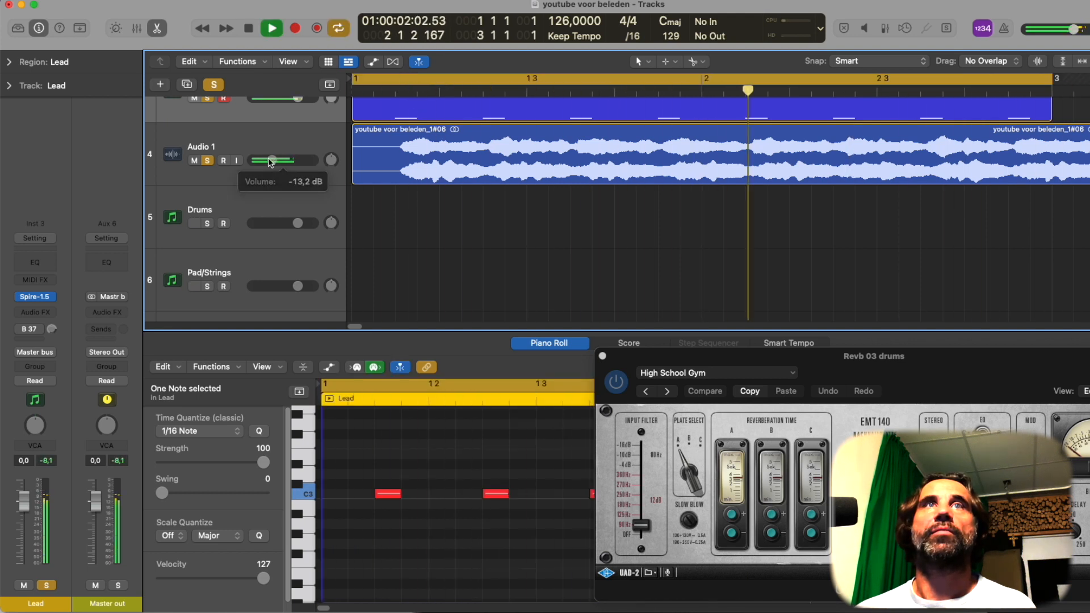
pyautogui.click(194, 161)
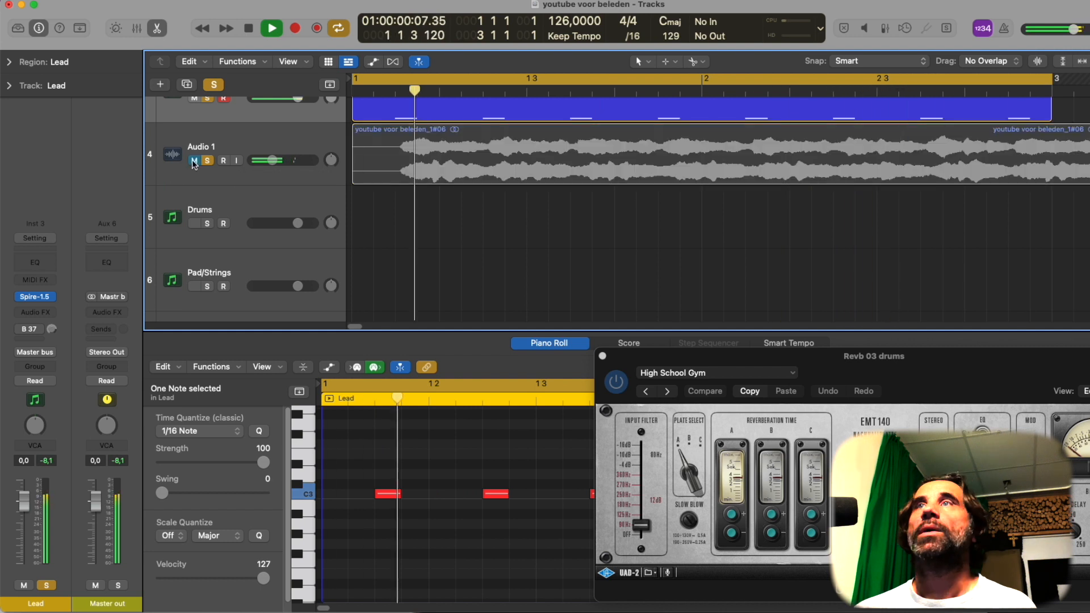
pyautogui.click(193, 161)
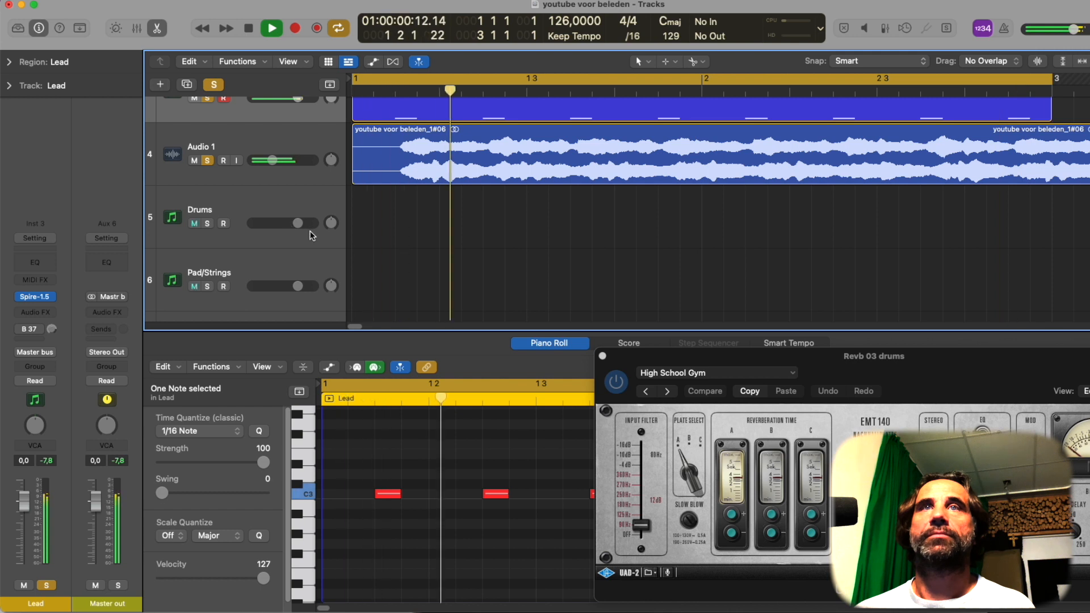
# Unmute and solo the Kick and Bass tracks and listen to the loop together with Lead and Audio 1
pyautogui.scroll(5, 309, 235)
pyautogui.scroll(-1, 311, 235)
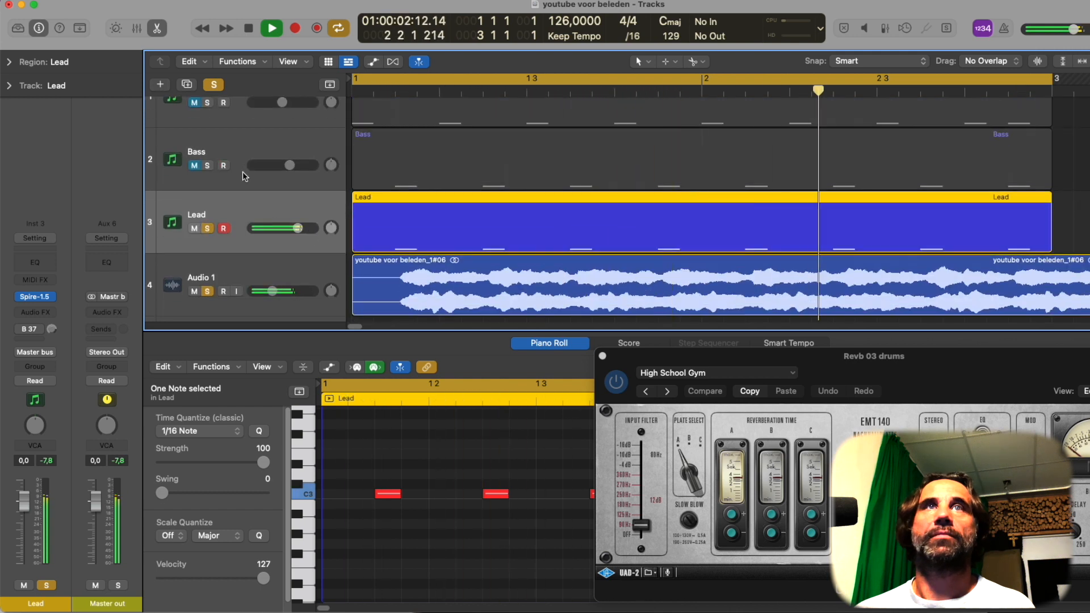
pyautogui.click(194, 103)
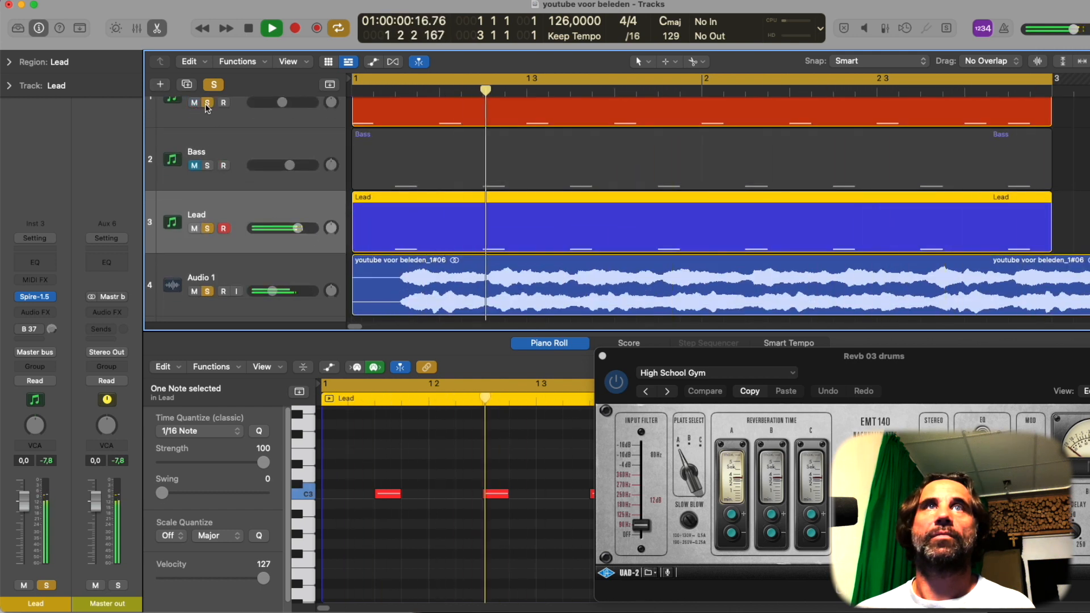
pyautogui.click(194, 165)
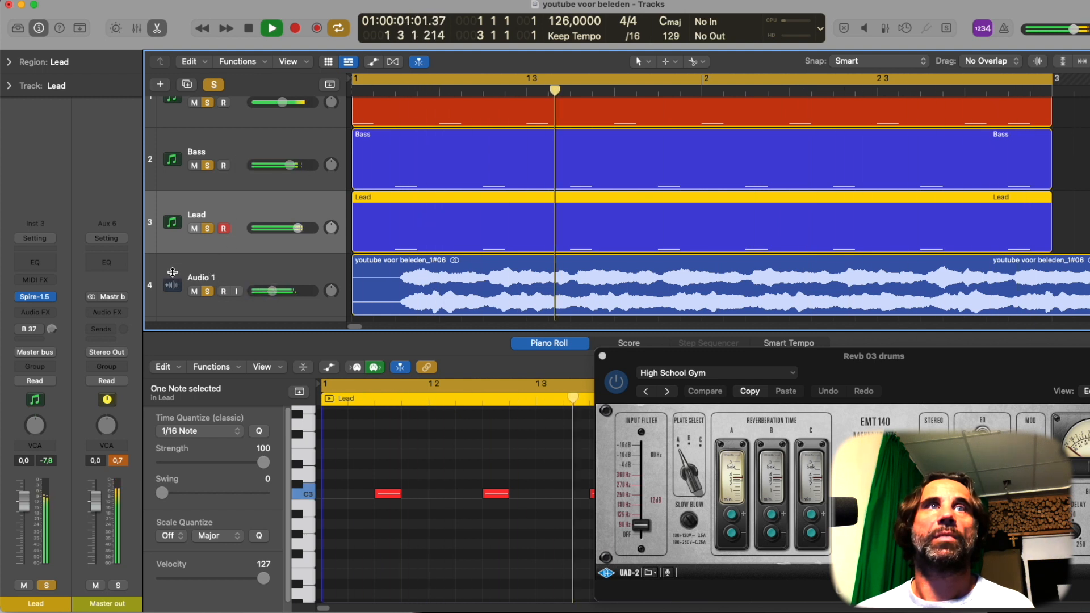
pyautogui.press('space')
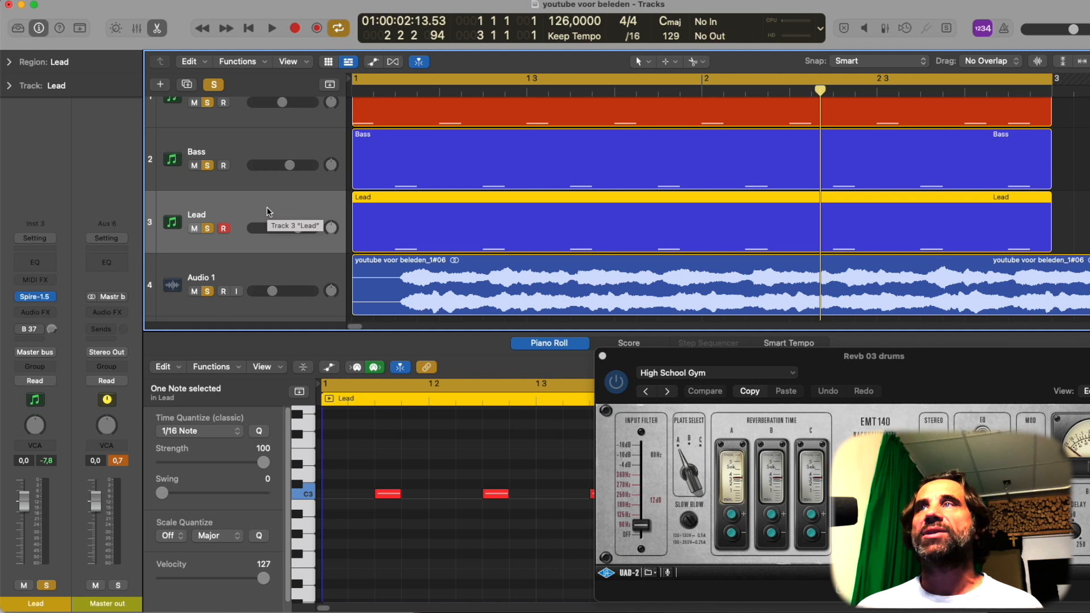
pyautogui.scroll(-3, 504, 275)
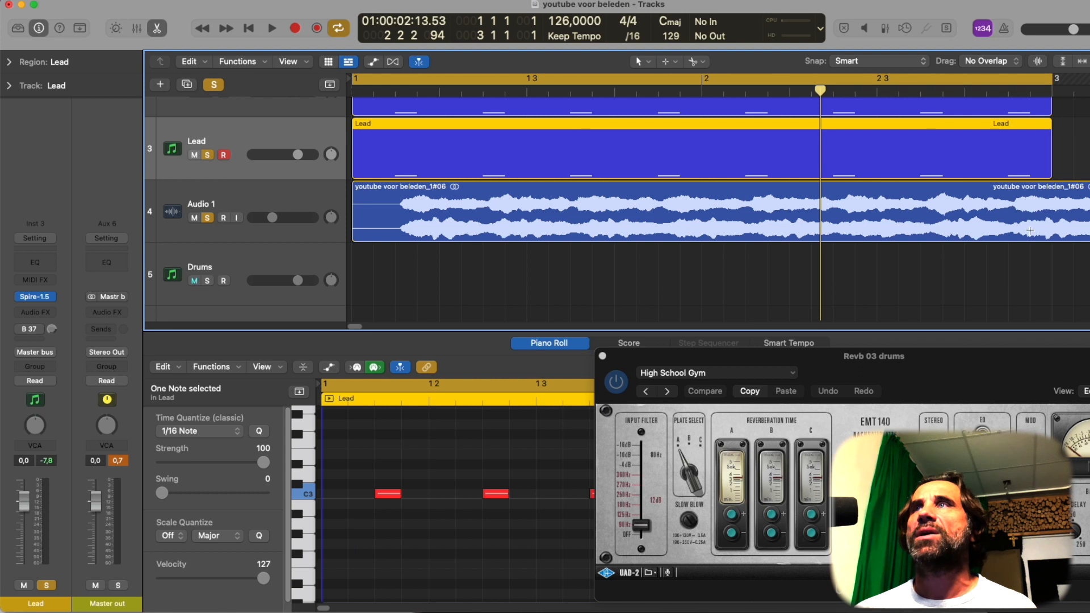
# Split the Audio 1 region just before bar 3 and move the reverb tail piece to start at bar 3
pyautogui.moveTo(1032, 228); pyautogui.dragTo(1031, 233)
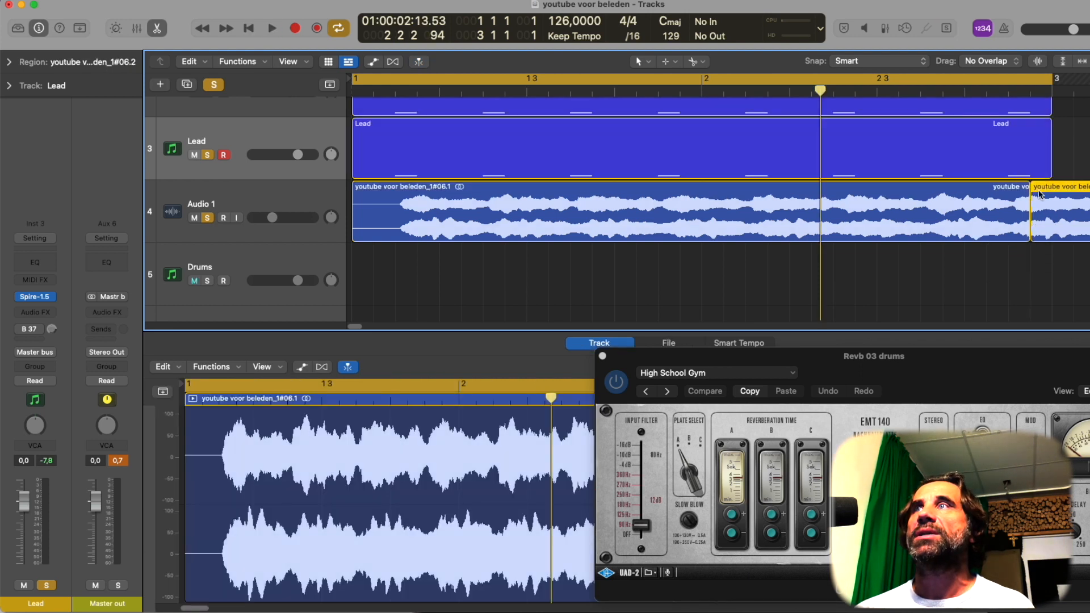
pyautogui.hscroll(5, 909, 198)
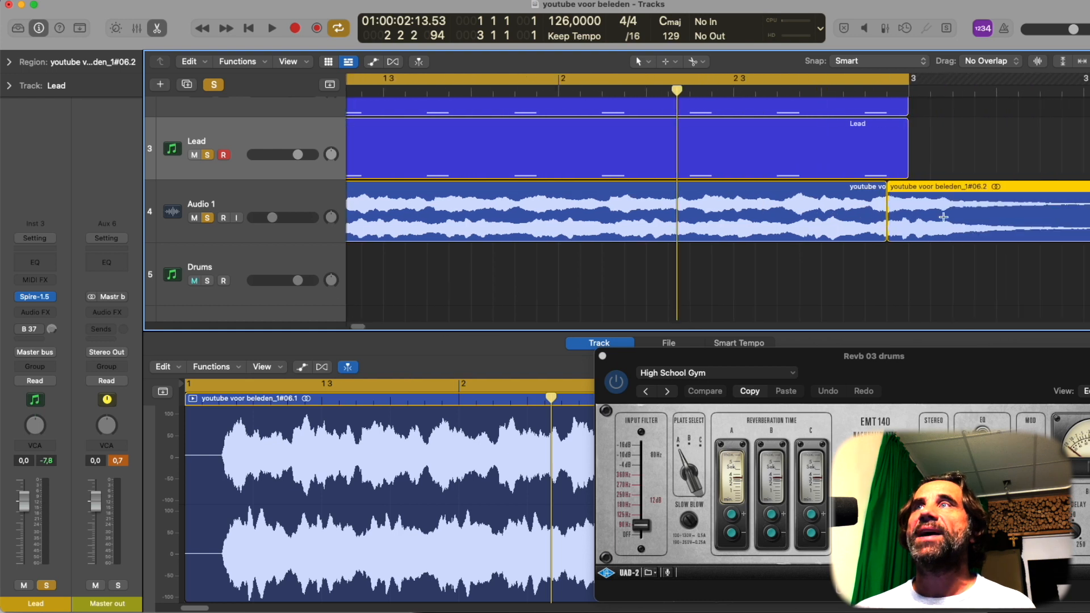
pyautogui.moveTo(882, 191); pyautogui.dragTo(905, 193)
# Set the cycle range to bars 3 to 4, split the reverb tail at bar 4 and select its first piece
pyautogui.moveTo(881, 86); pyautogui.dragTo(1022, 132)
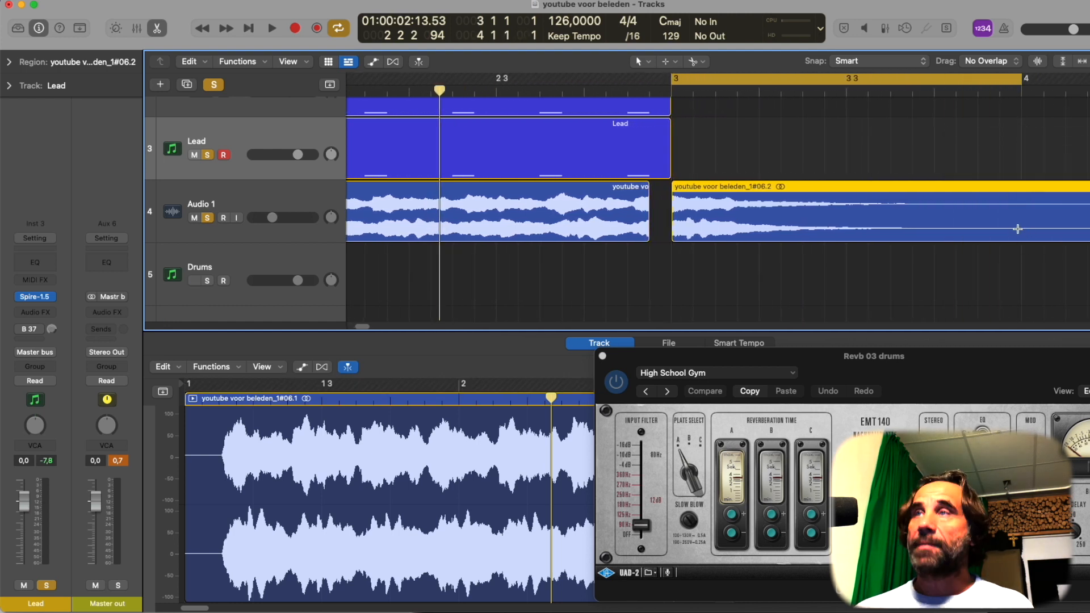
pyautogui.click(1017, 229)
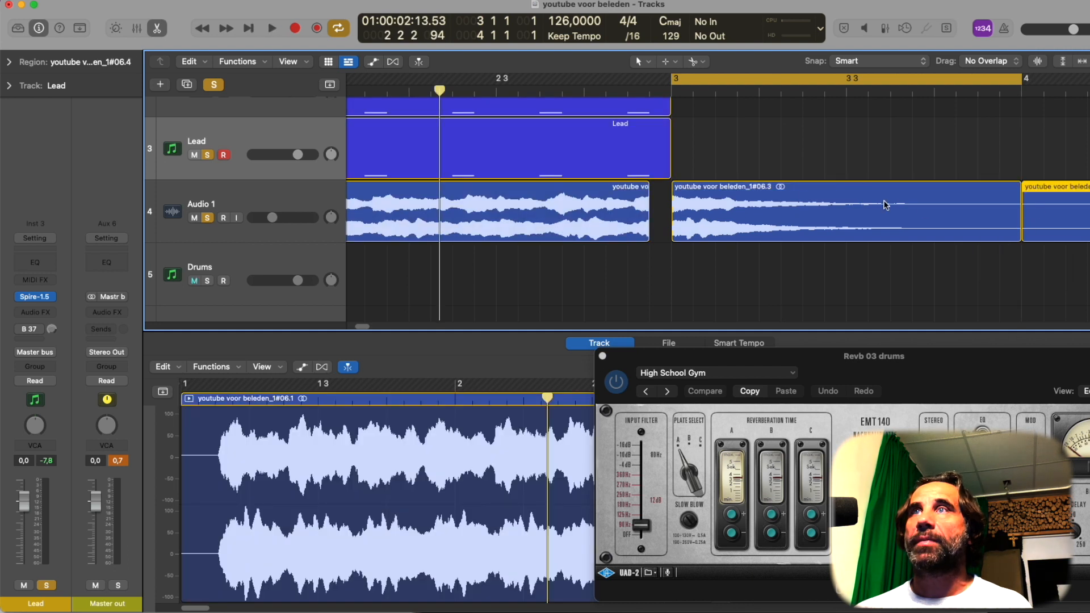
pyautogui.click(886, 205)
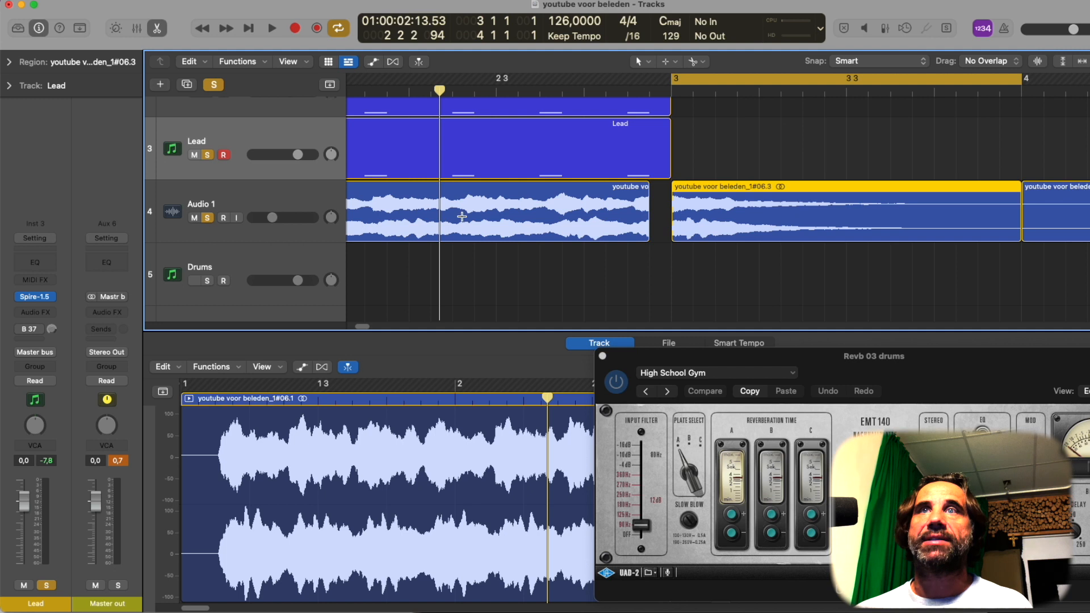
# Clear all track solos and play the reverb tail in the cycle range
pyautogui.click(214, 85)
pyautogui.press('space')
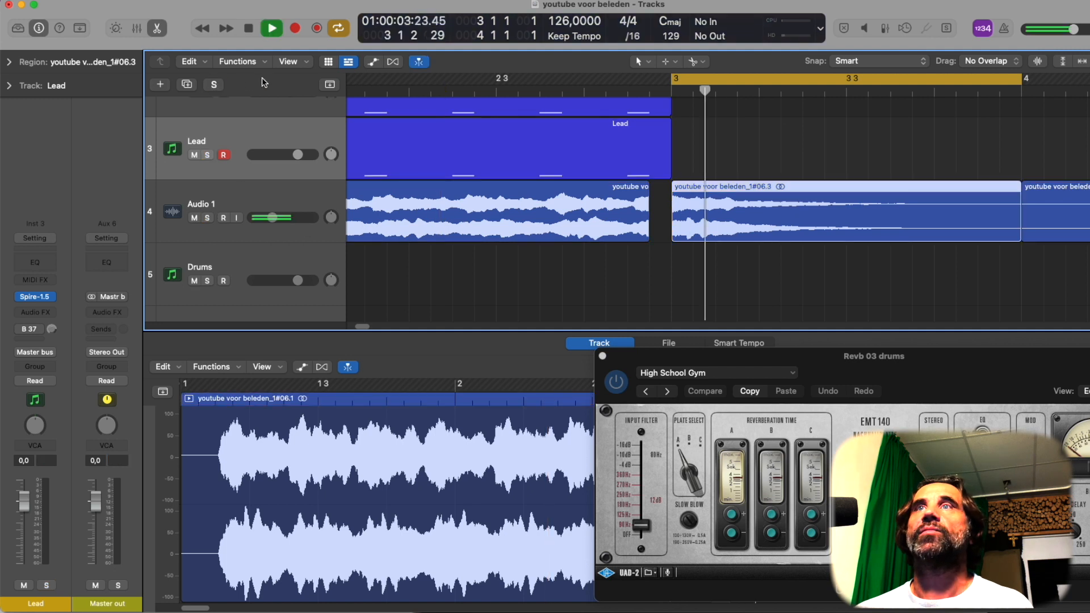
pyautogui.press('space')
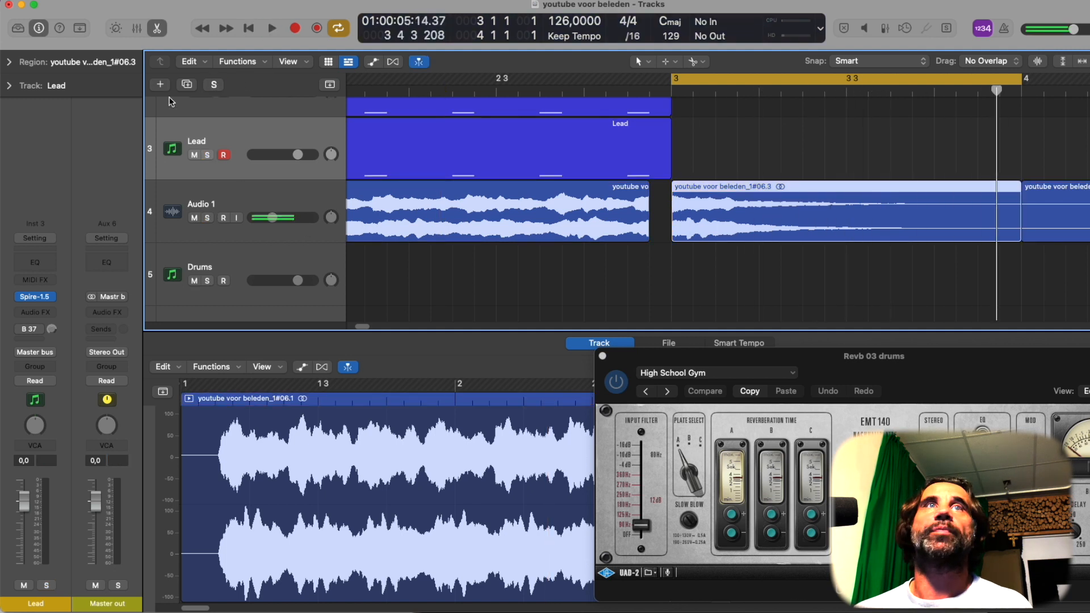
# Reverse the selected reverb tail region between bars 3 and 4 and play it back
pyautogui.click(9, 61)
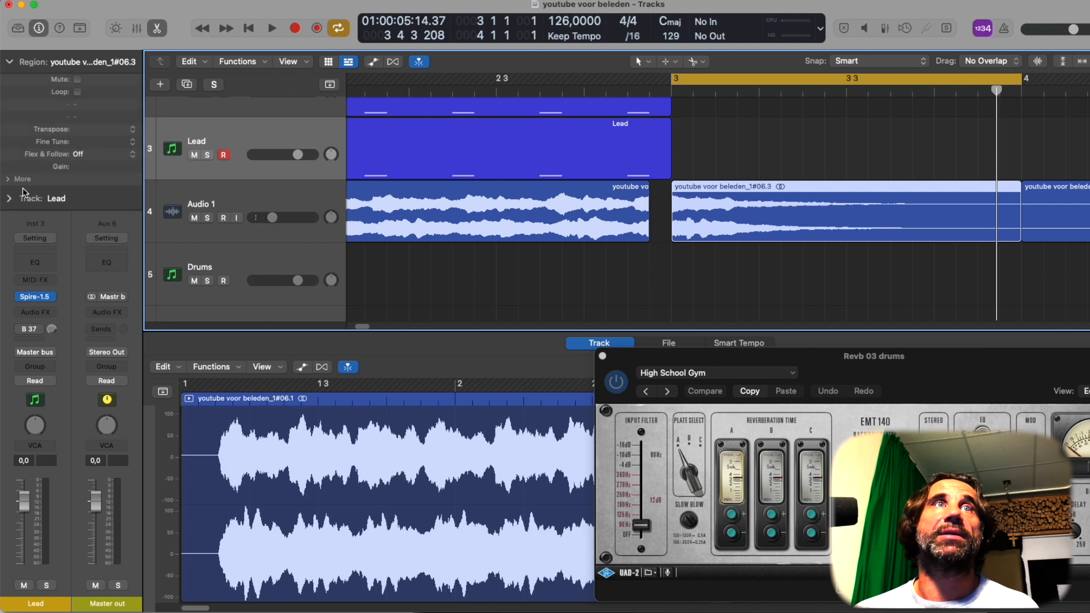
pyautogui.click(8, 179)
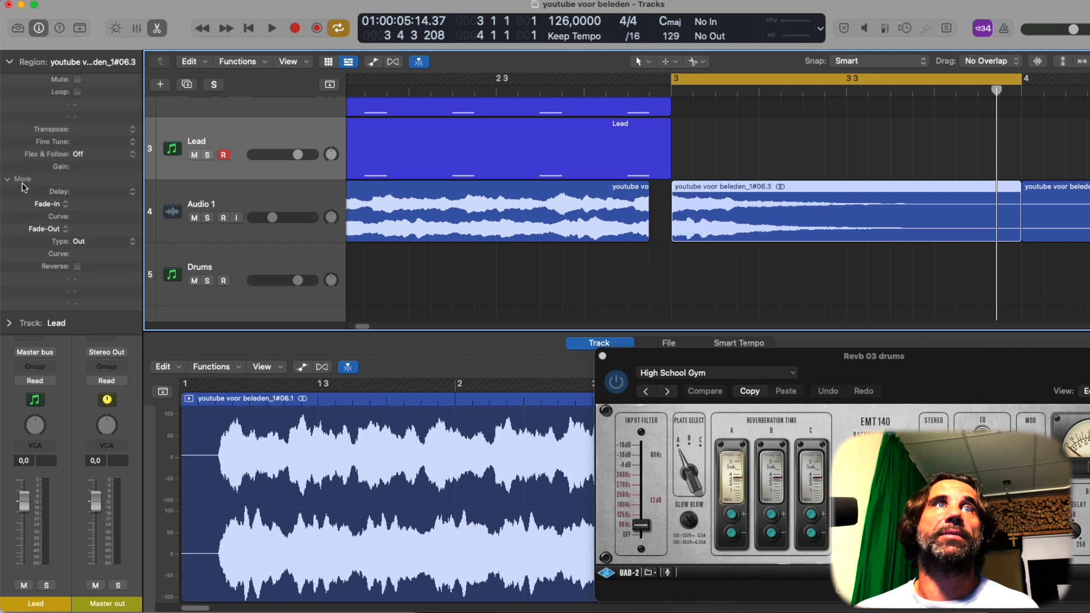
pyautogui.click(77, 267)
pyautogui.press('space')
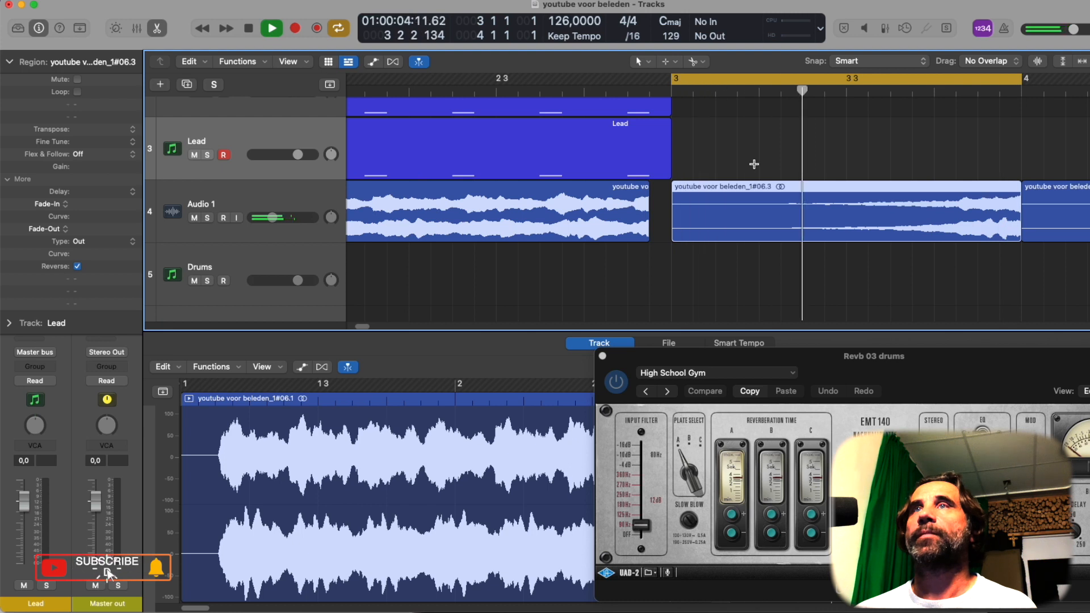
pyautogui.press('space')
# Delete the original reverb region before bar 3 on the Audio 1 track
pyautogui.scroll(4, 749, 197)
pyautogui.scroll(-4, 749, 197)
pyautogui.scroll(1, 750, 193)
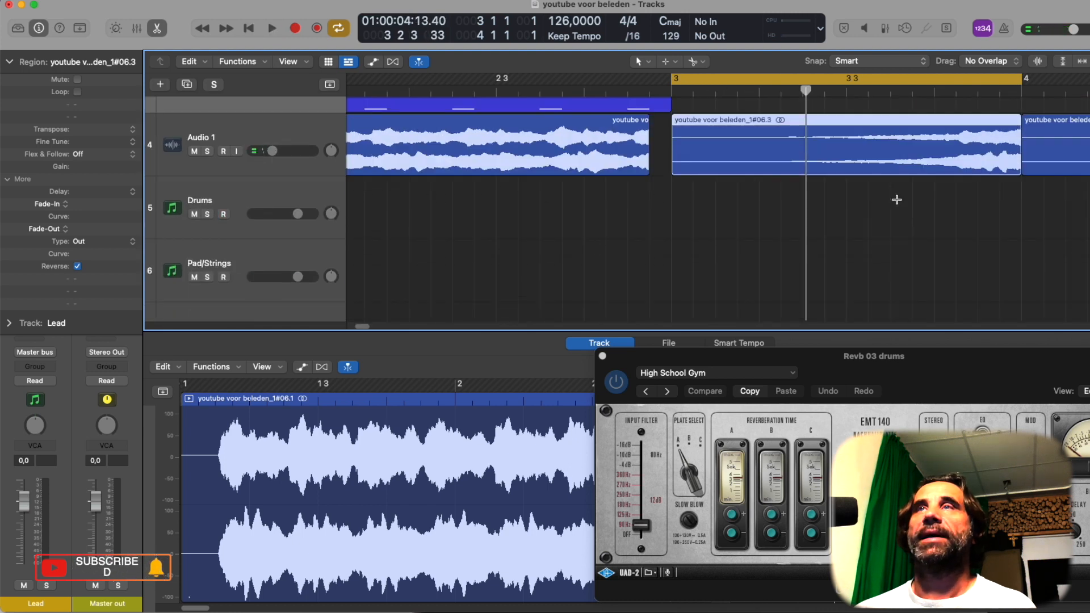
pyautogui.click(457, 129)
pyautogui.press('Delete')
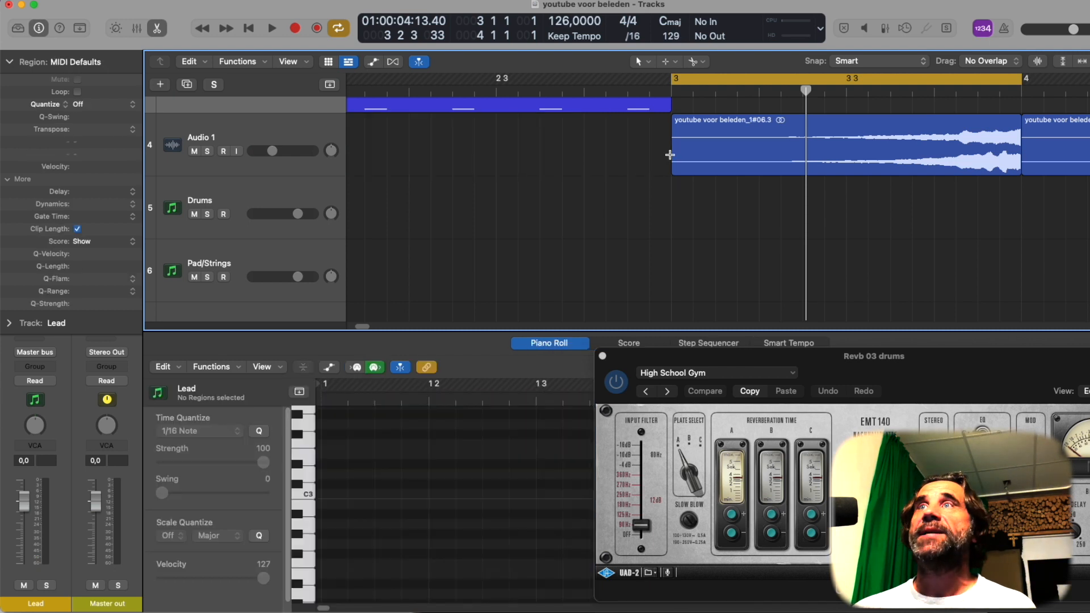
# Reduce the track height to show all tracks and move the Kick, Bass and Lead regions to start at bar 4
pyautogui.hscroll(-5, 673, 162)
pyautogui.press('super+Left')
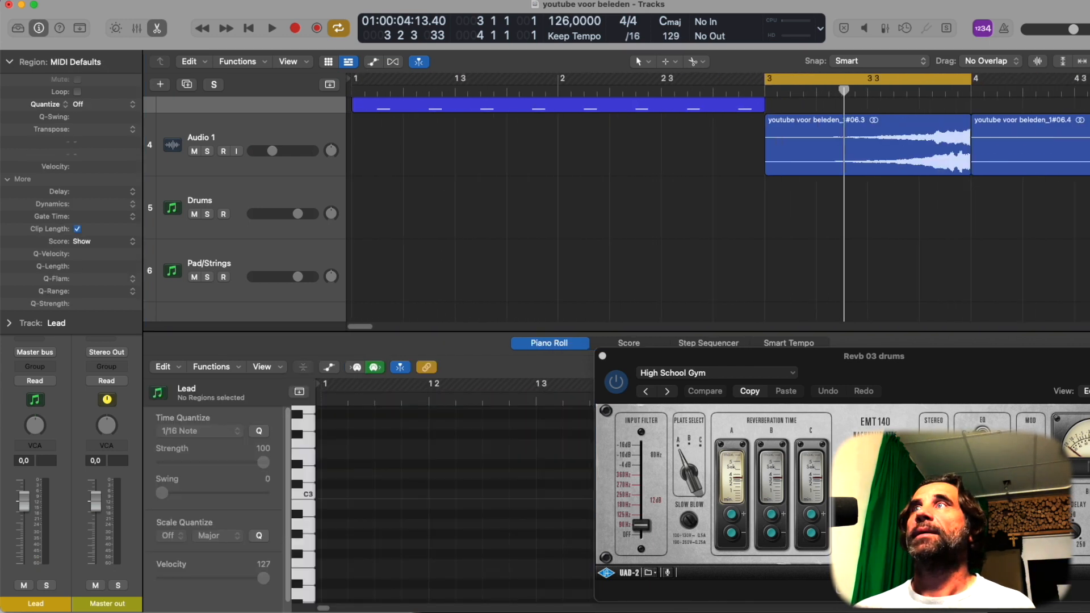
pyautogui.press('super+Up')
pyautogui.press('super+Up')
pyautogui.press('super+Up')
pyautogui.press('super+Up')
pyautogui.press('super+Down')
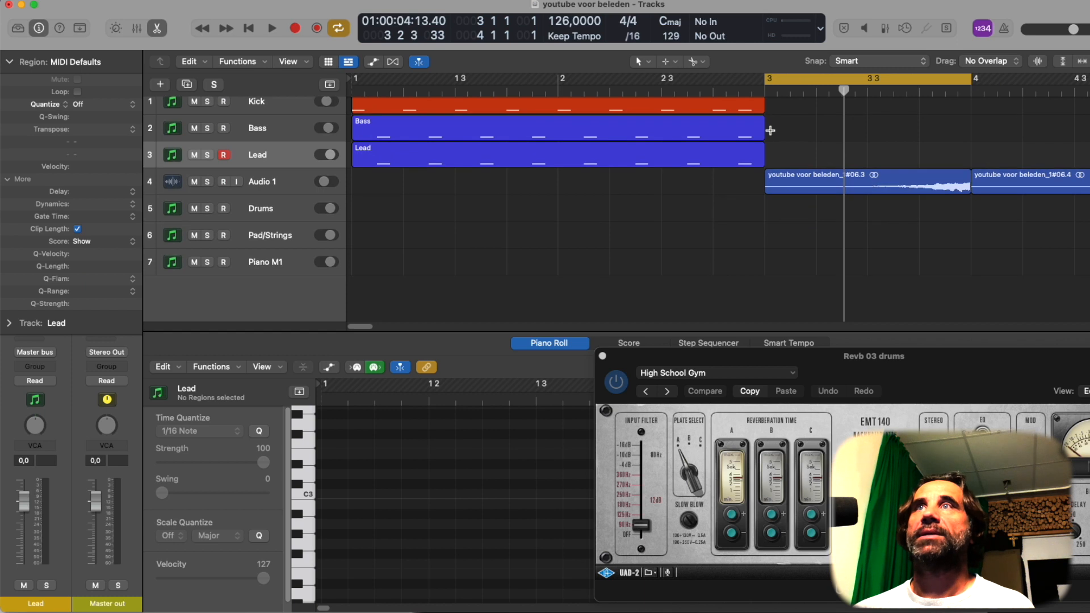
pyautogui.scroll(2, 787, 135)
pyautogui.moveTo(779, 116); pyautogui.dragTo(584, 178)
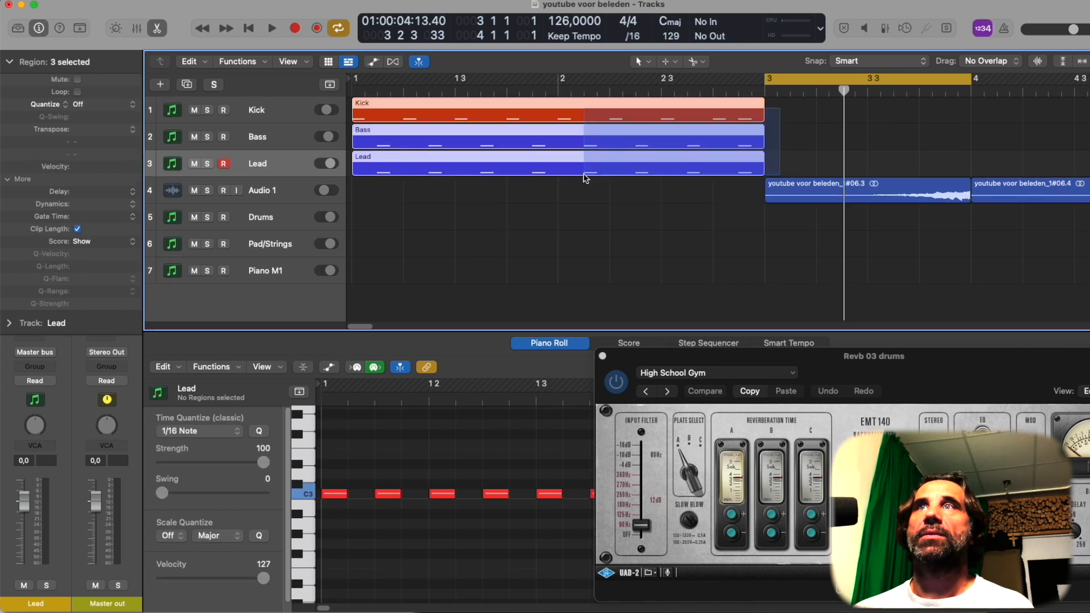
pyautogui.moveTo(497, 163); pyautogui.dragTo(1085, 156)
# Delete the leftover Audio 1 region after bar 4 and shift the reversed tail about half a beat later
pyautogui.click(1034, 187)
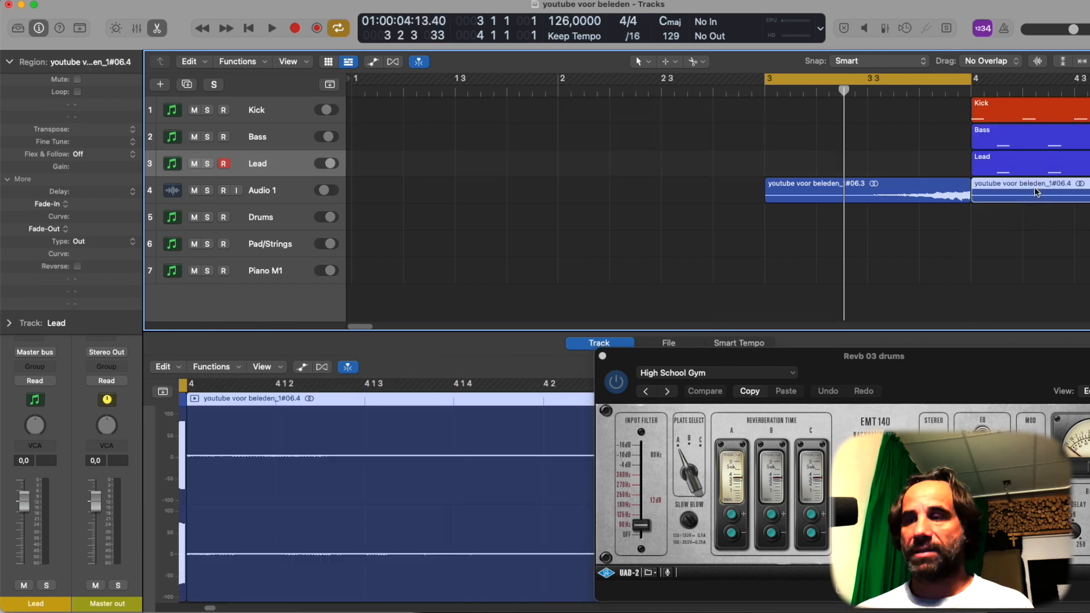
pyautogui.press('Delete')
pyautogui.moveTo(930, 185); pyautogui.dragTo(955, 185)
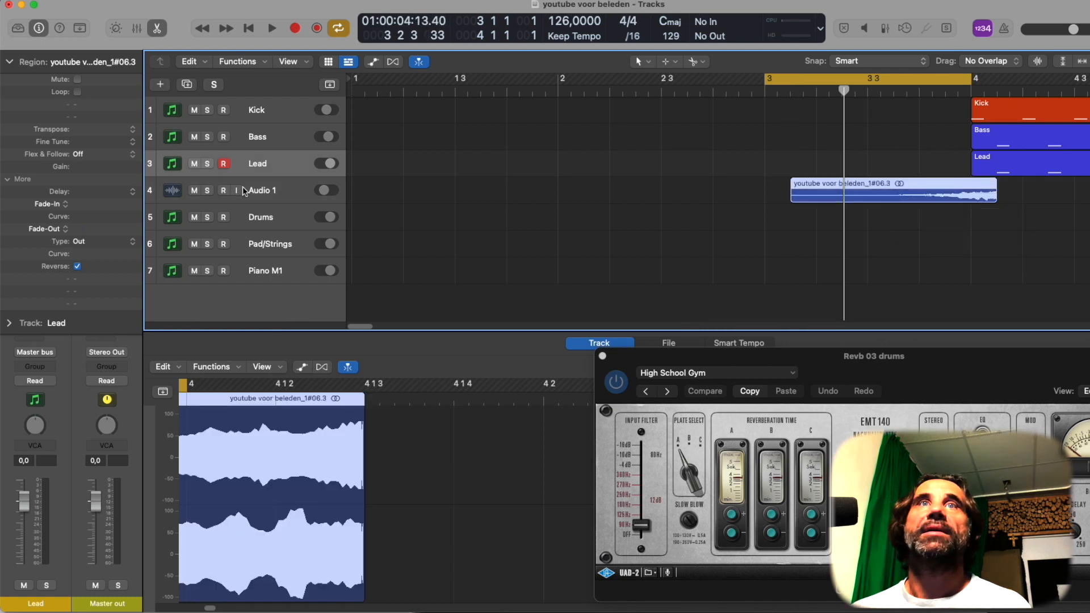
# Select the Audio 1 track, set the cycle range from 3 3 1 1 to 4 3 1 1 and play the reversed reverb transition
pyautogui.click(276, 190)
pyautogui.moveTo(818, 81); pyautogui.dragTo(921, 87)
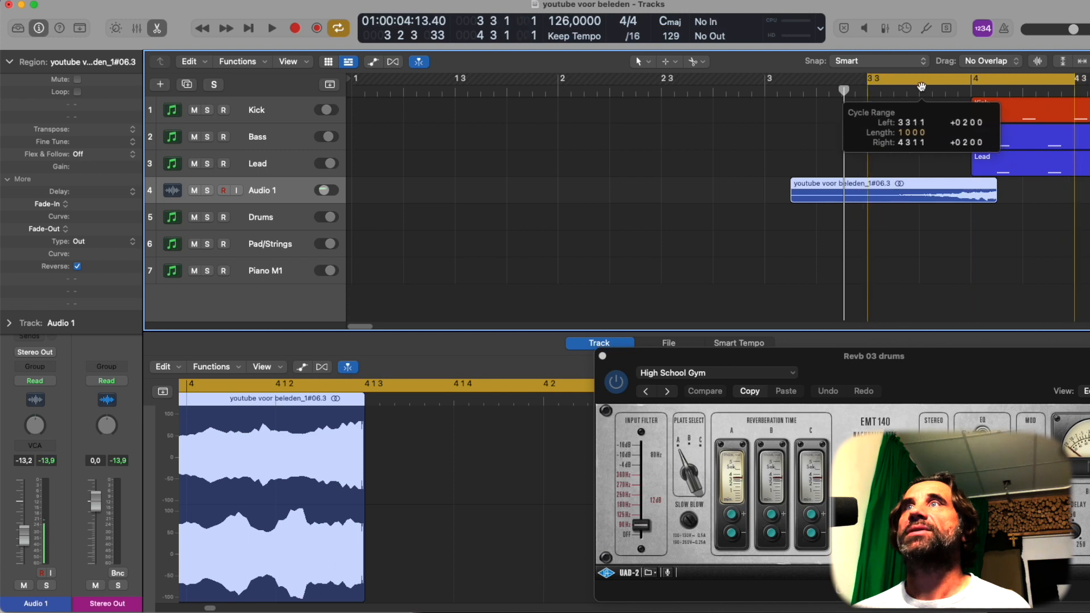
pyautogui.press('space')
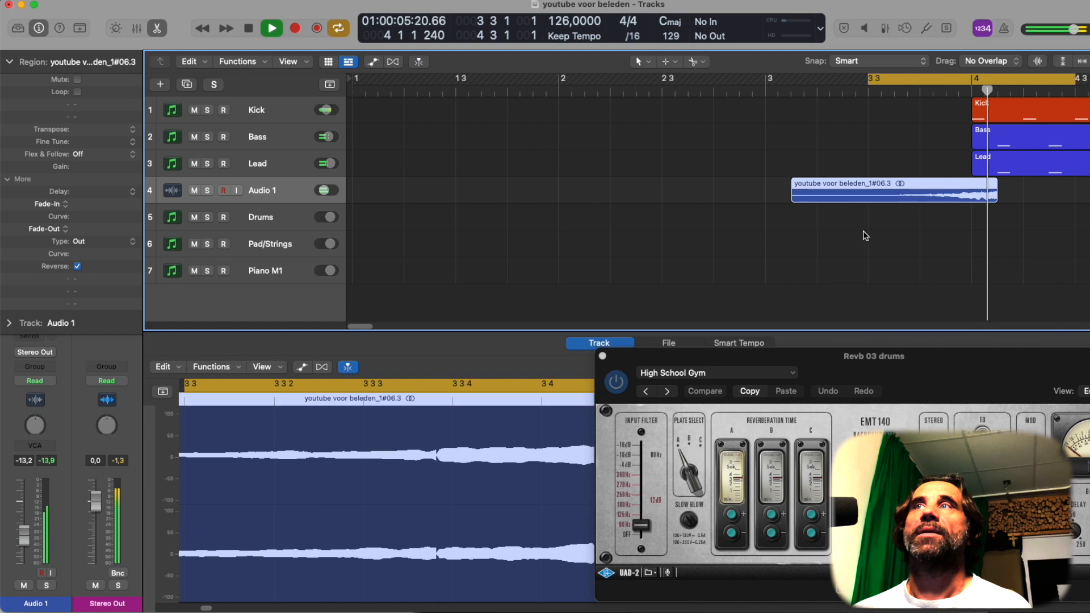
pyautogui.press('space')
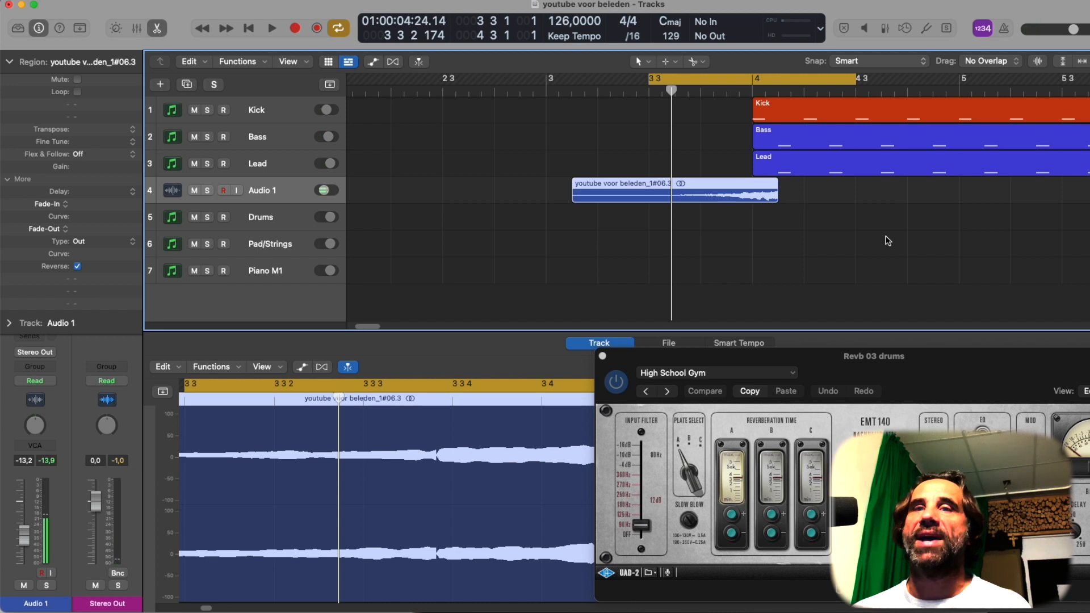
pyautogui.press('space')
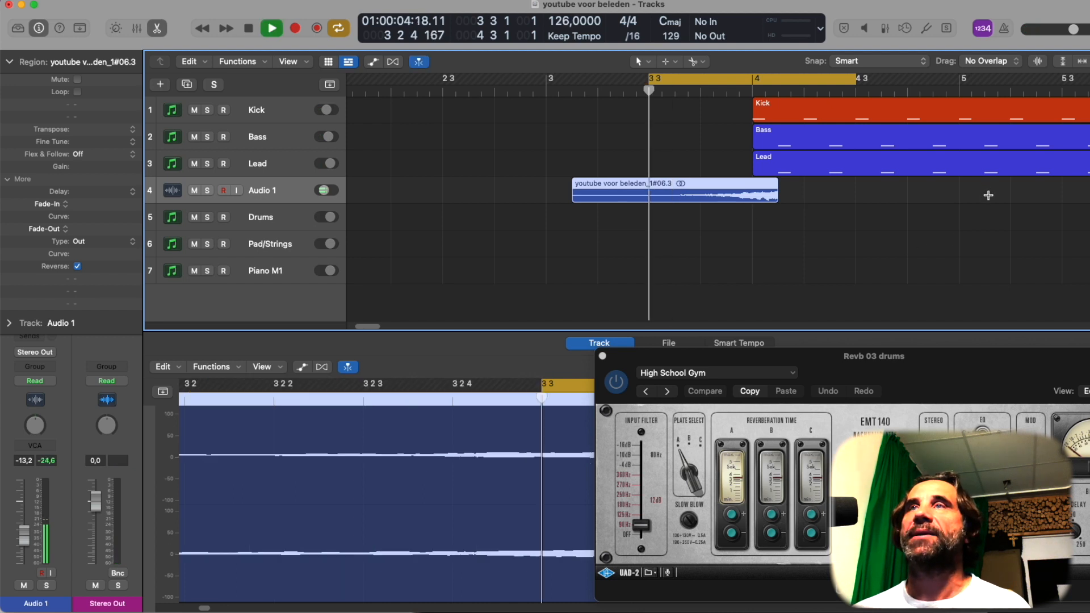
pyautogui.press('space')
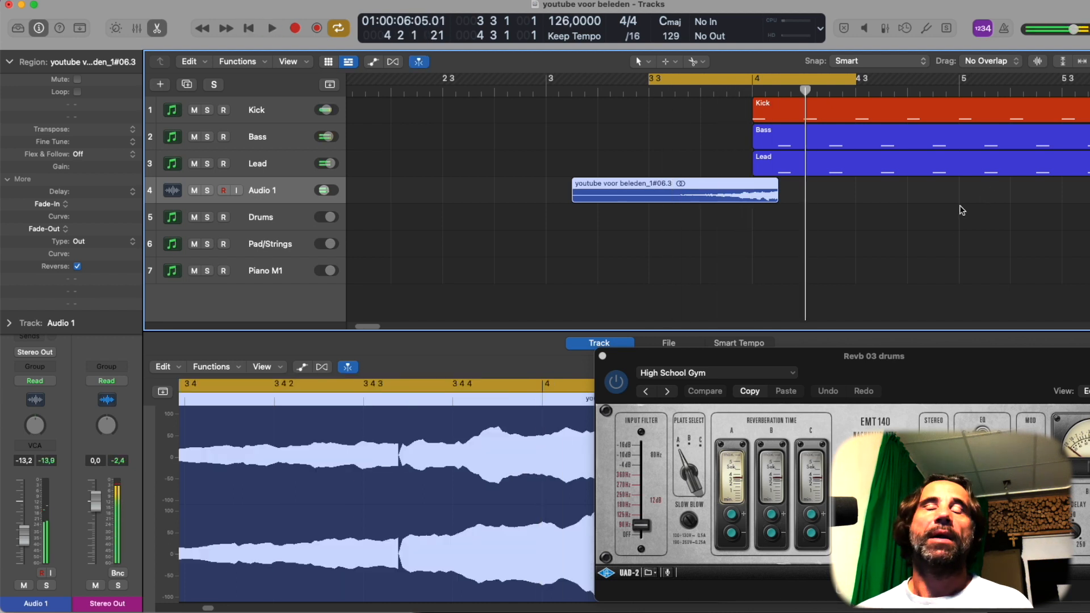